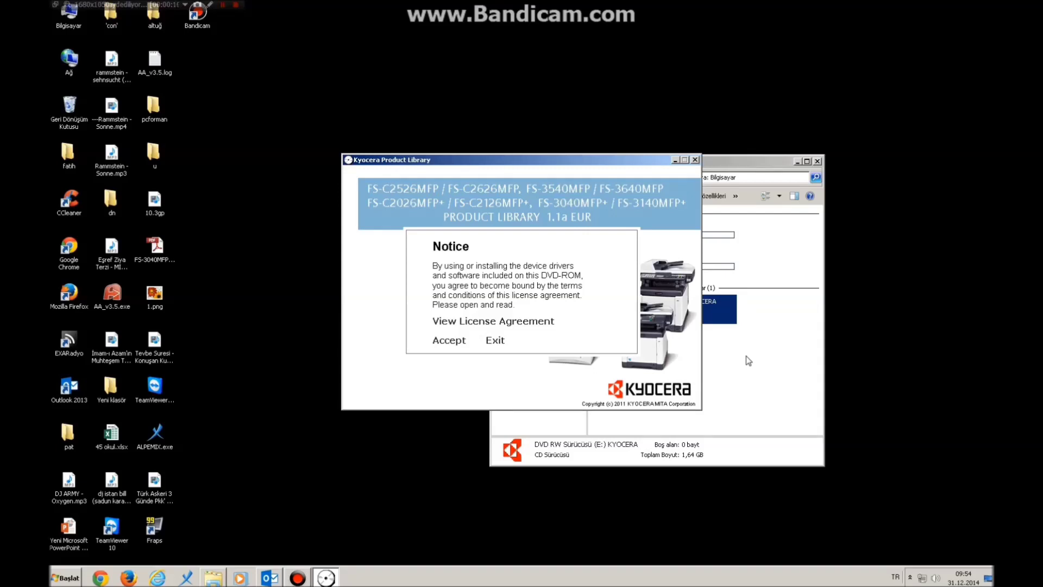
- Accept the licence notice and start a software installation in Express Mode
{"action": "left_click", "coordinate": [449, 340]}
{"action": "left_click", "coordinate": [390, 245]}
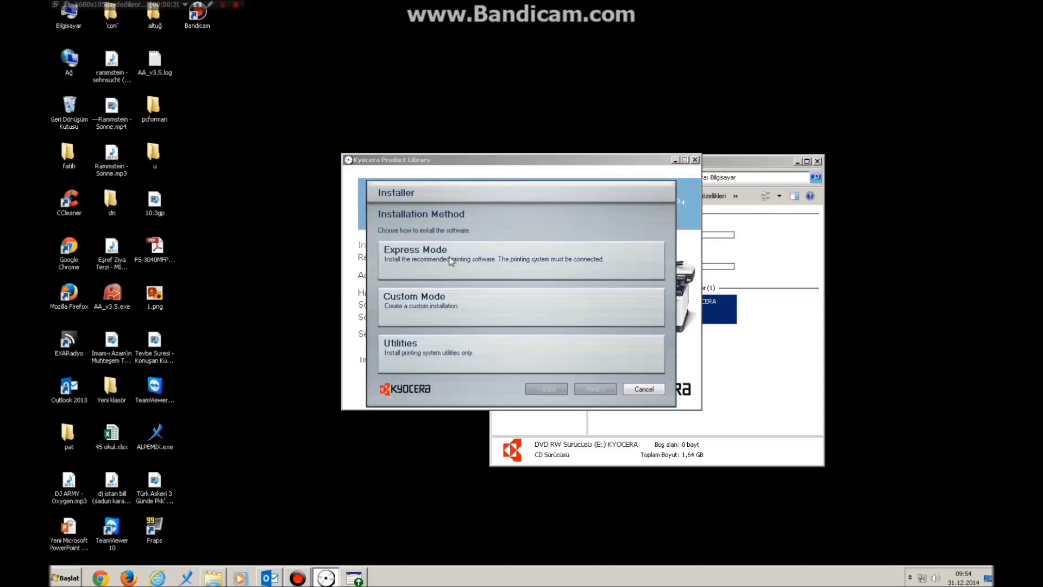
{"action": "left_click", "coordinate": [421, 253]}
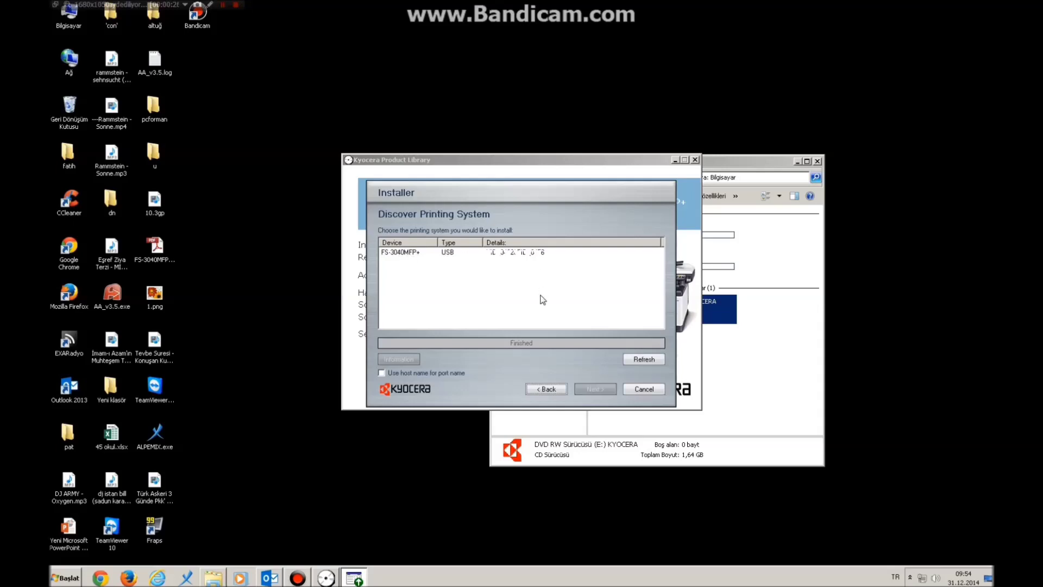
- Choose the USB-connected FS-3040MFP+ as the printing system to install
{"action": "left_click", "coordinate": [409, 253]}
{"action": "left_click", "coordinate": [406, 273]}
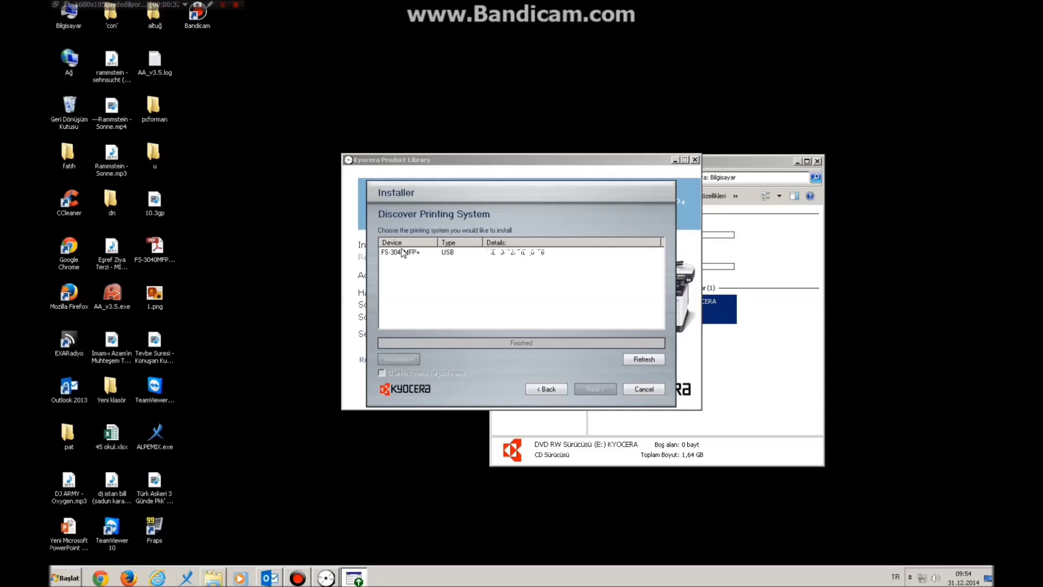
{"action": "left_click", "coordinate": [409, 253]}
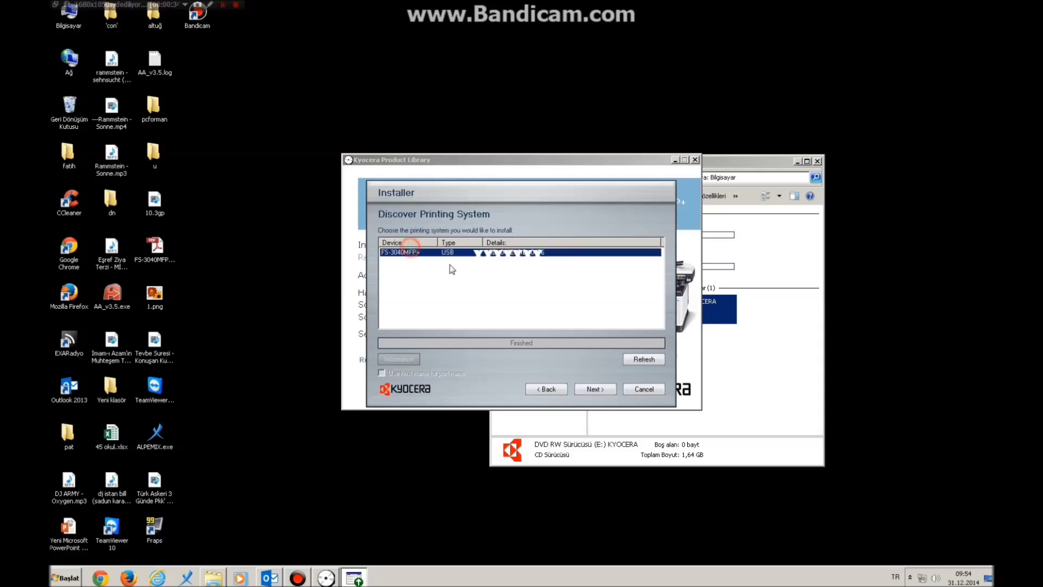
{"action": "left_click", "coordinate": [605, 389]}
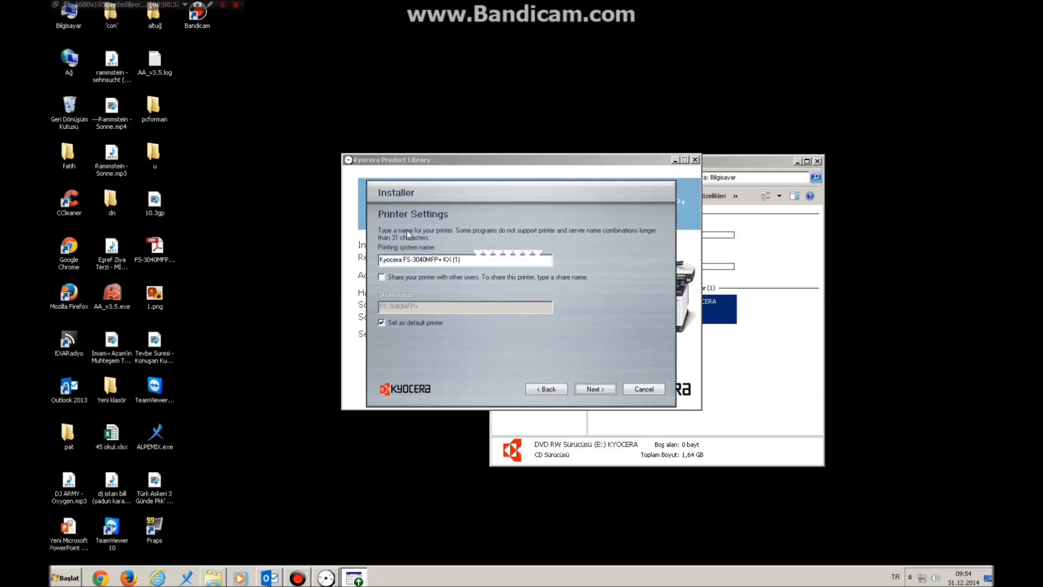
- Install the printer as the default with the name Kyocera FS-3040MFP+ KX (1), and finish with a test page and Status Monitor enabled
{"action": "left_click", "coordinate": [595, 389]}
{"action": "left_click", "coordinate": [605, 387]}
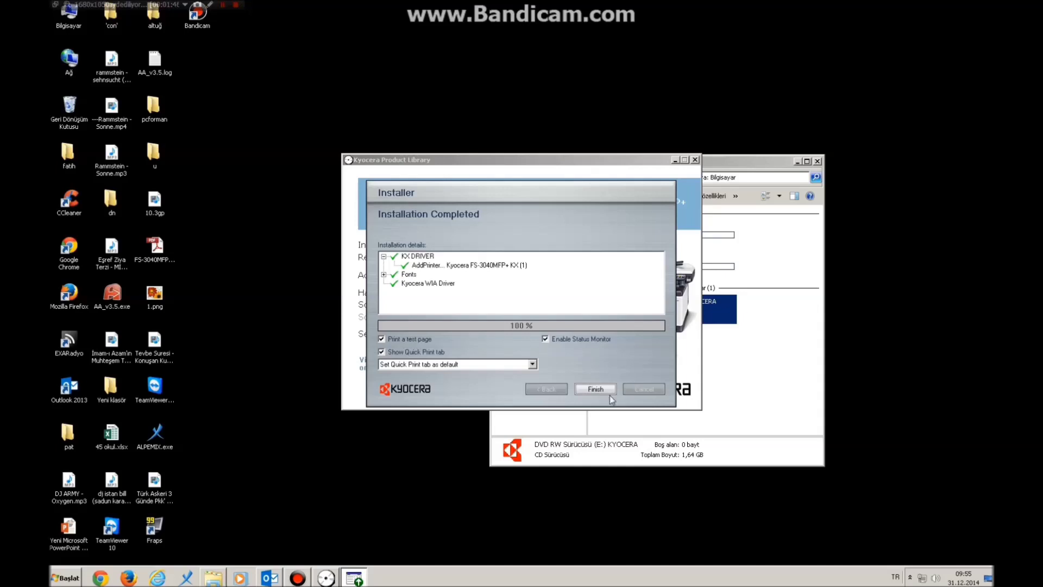
{"action": "left_click", "coordinate": [596, 389]}
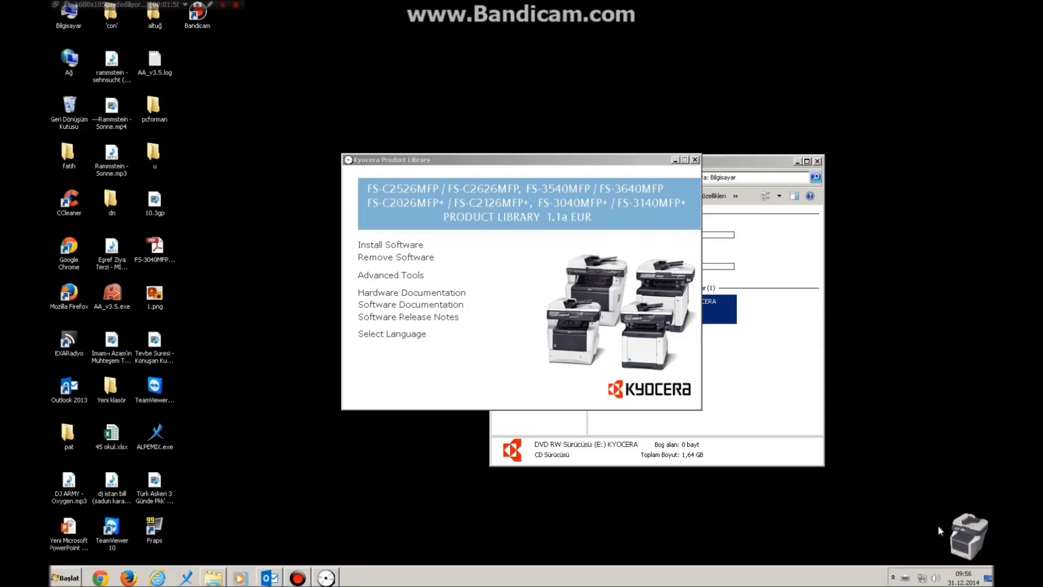
{"action": "left_click", "coordinate": [389, 275]}
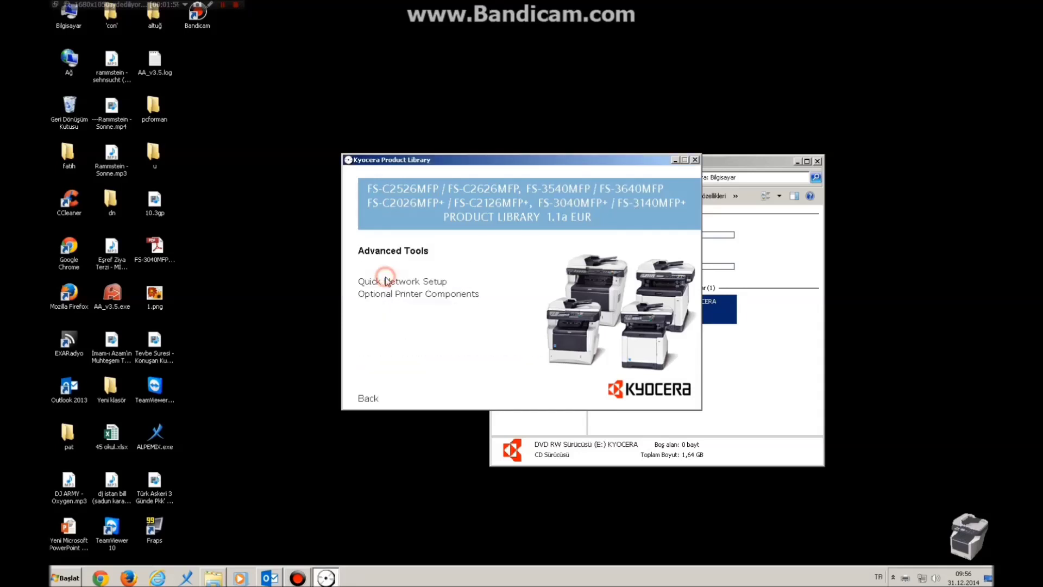
{"action": "left_click", "coordinate": [366, 400]}
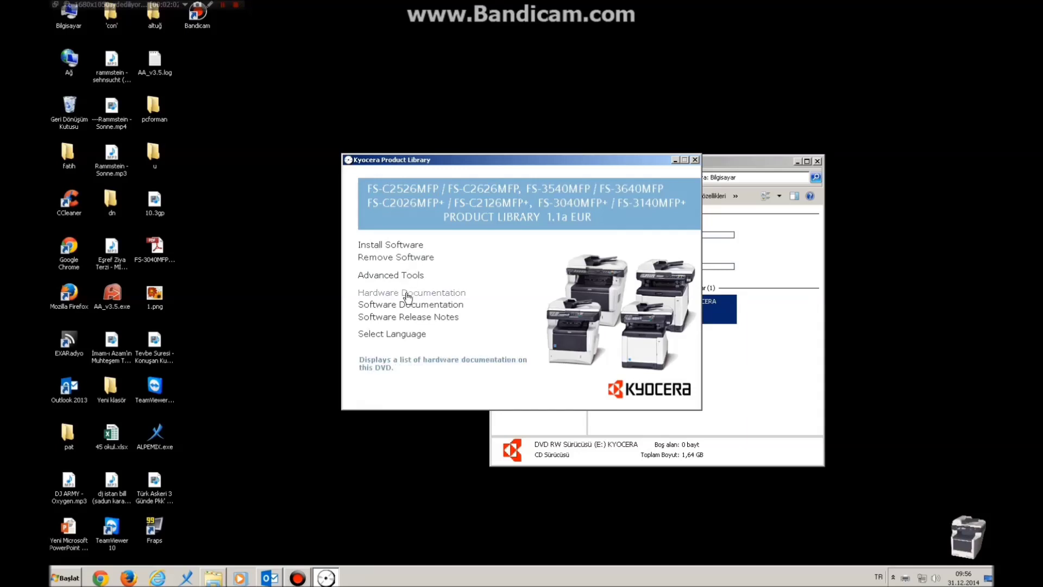
{"action": "left_click", "coordinate": [402, 262]}
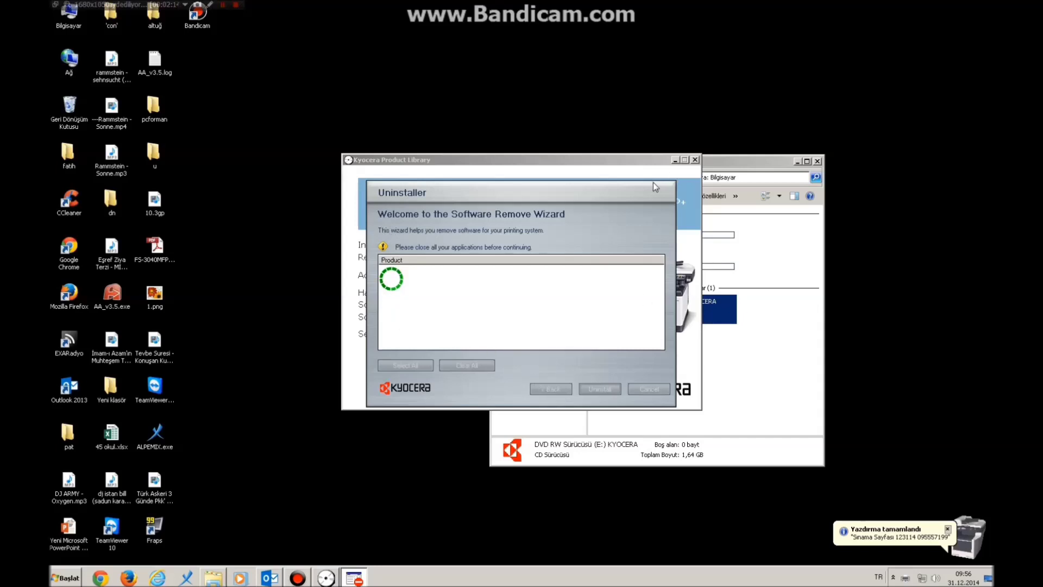
{"action": "left_click", "coordinate": [948, 529]}
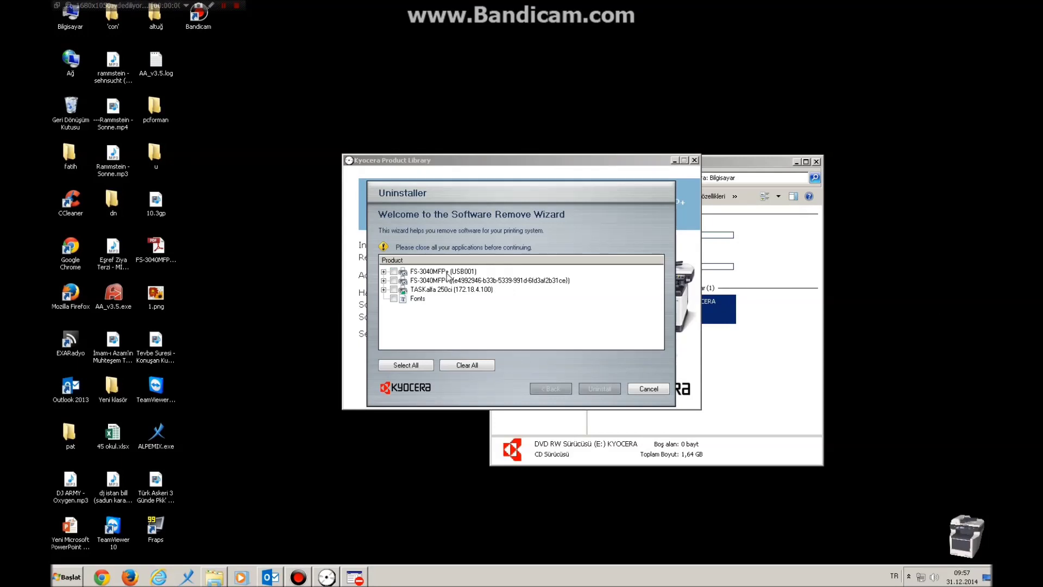
{"action": "left_click", "coordinate": [394, 281]}
{"action": "left_click", "coordinate": [394, 272]}
{"action": "left_click", "coordinate": [394, 298]}
{"action": "left_click", "coordinate": [394, 289]}
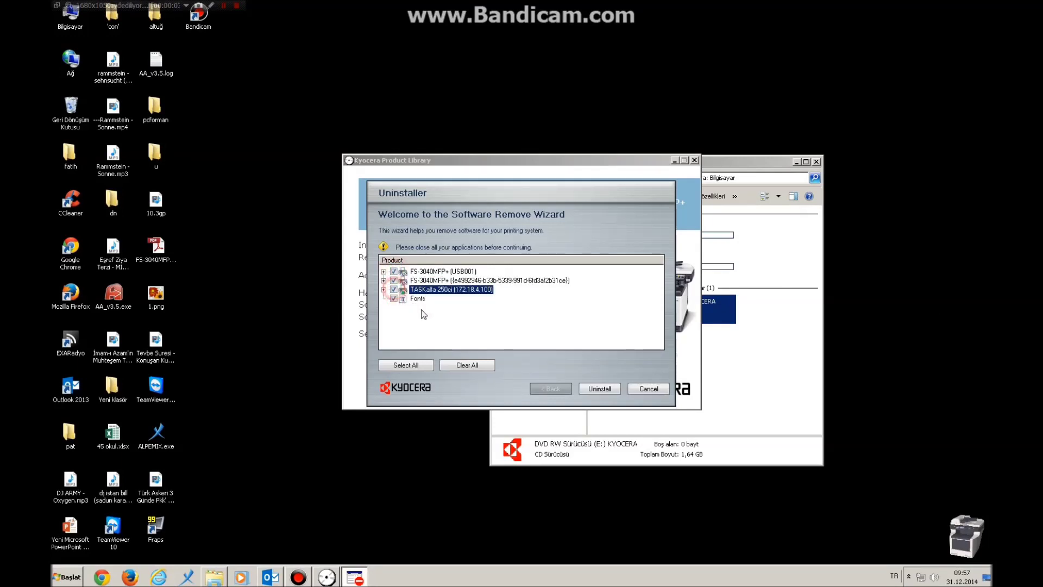
{"action": "left_click", "coordinate": [651, 388]}
{"action": "left_click", "coordinate": [562, 326]}
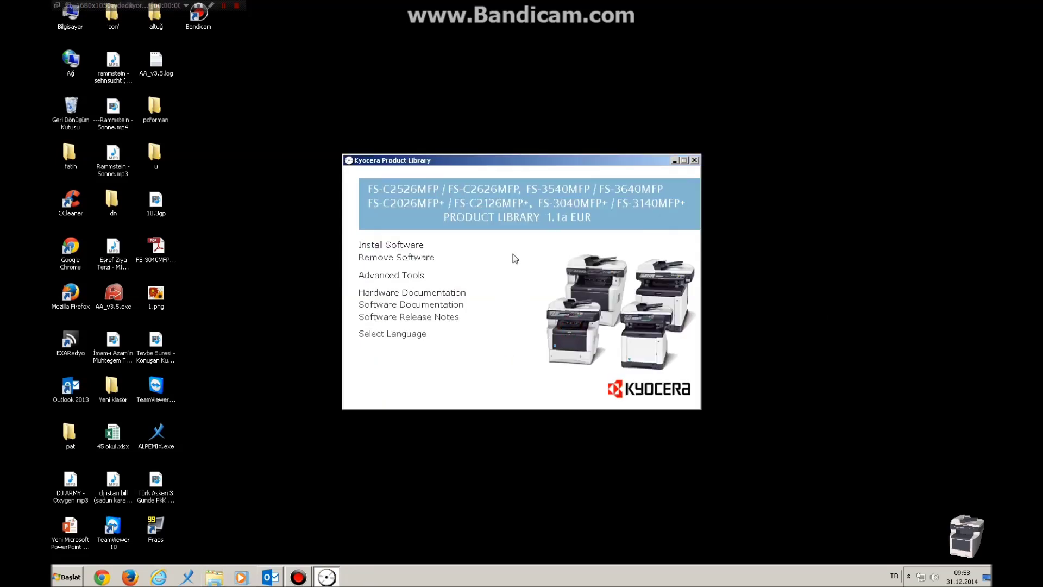
- Browse the KYOCERA DVD to the Scanner\TWAIN folder and run its setup.exe
{"action": "double_click", "coordinate": [71, 20]}
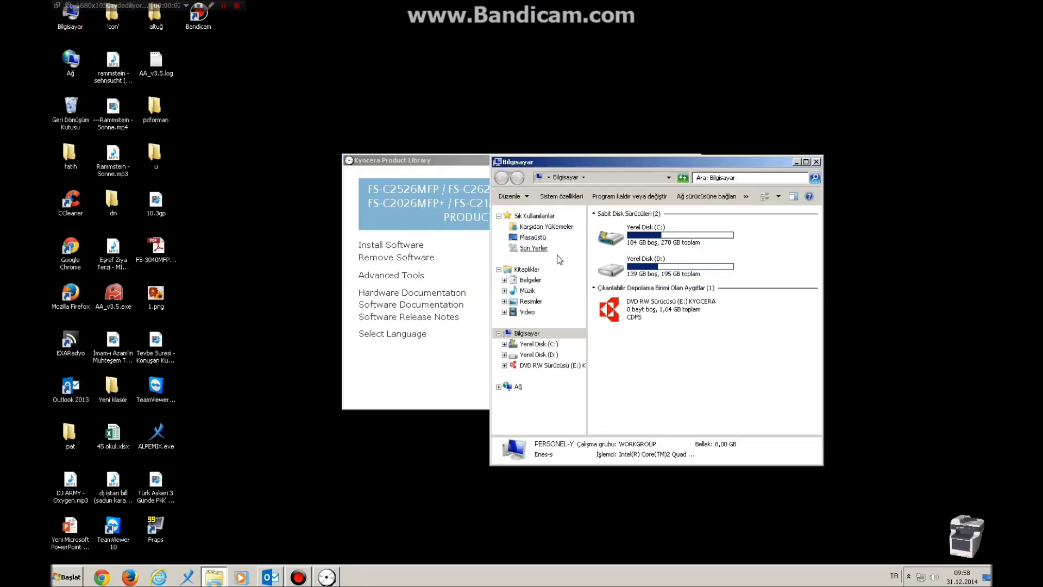
{"action": "right_click", "coordinate": [667, 315]}
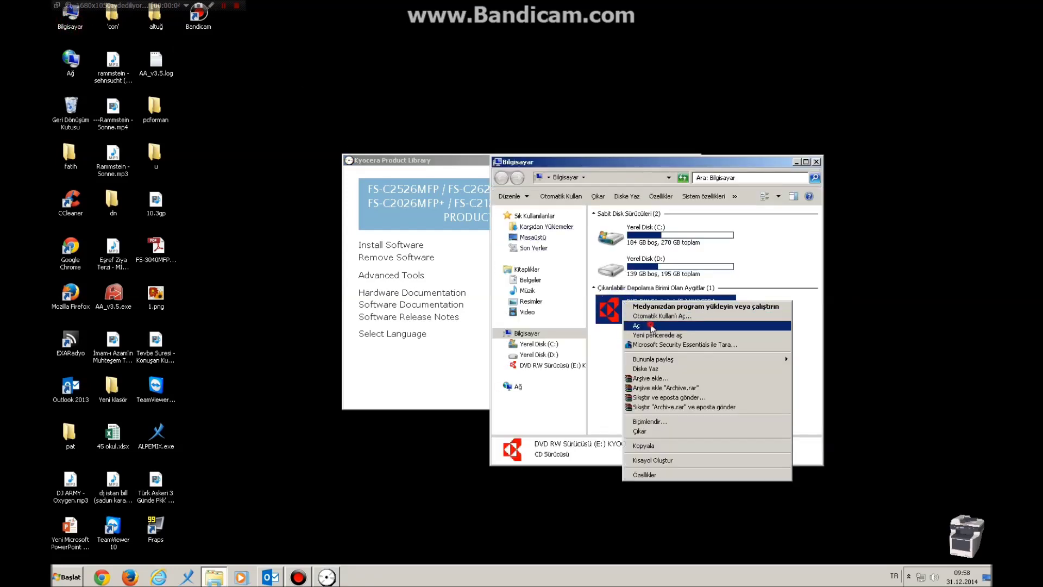
{"action": "left_click", "coordinate": [653, 325]}
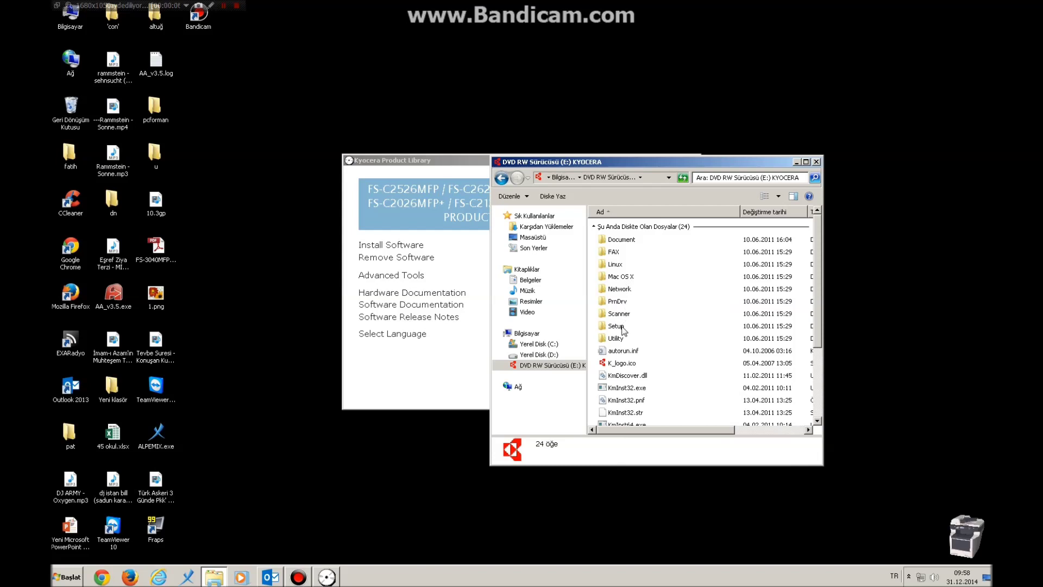
{"action": "double_click", "coordinate": [620, 315]}
{"action": "double_click", "coordinate": [617, 241]}
{"action": "scroll", "coordinate": [639, 331], "scroll_direction": "down", "scroll_amount": 6}
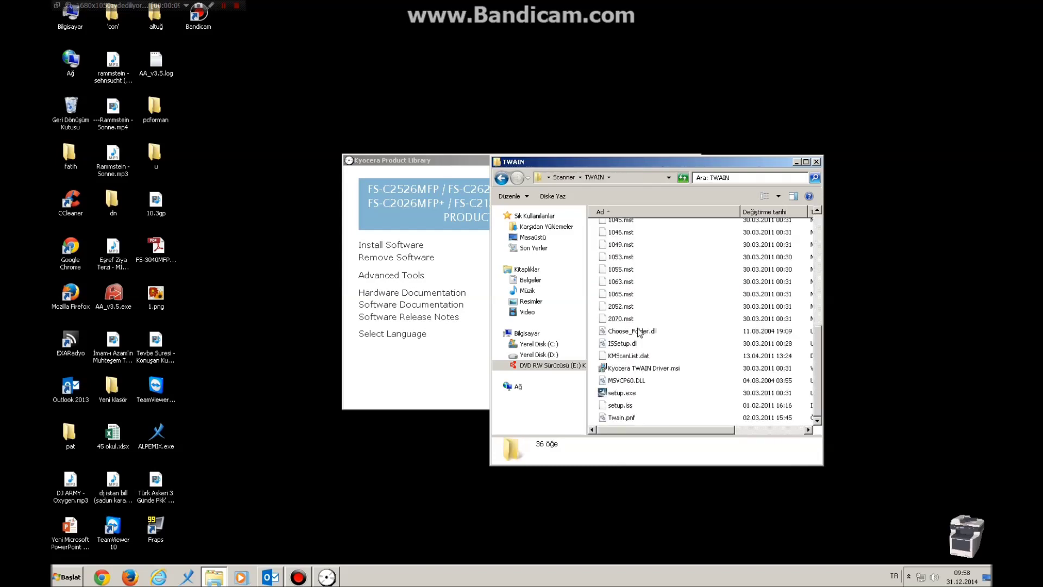
{"action": "left_click", "coordinate": [623, 396]}
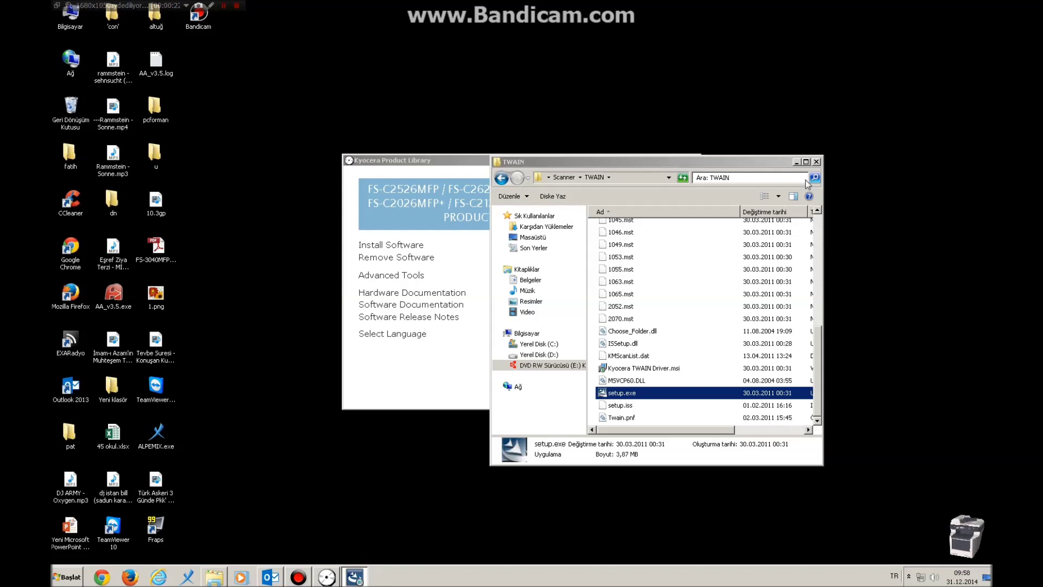
- Install the Kyocera TWAIN Driver into C:\Program Files (x86)\Kyocera\KMTWAIN\ and finish its wizard
{"action": "left_click", "coordinate": [796, 162]}
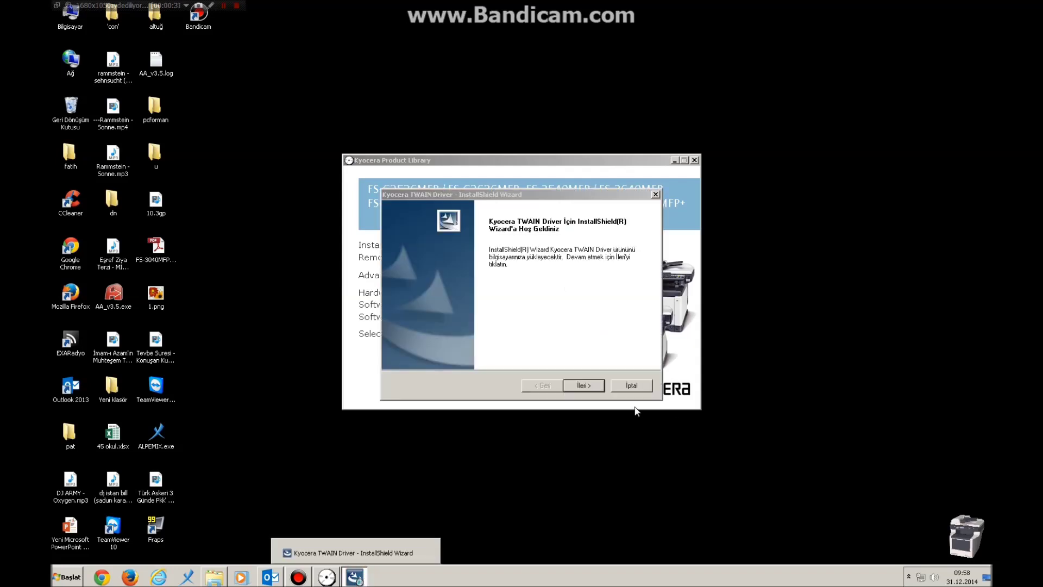
{"action": "left_click", "coordinate": [581, 386]}
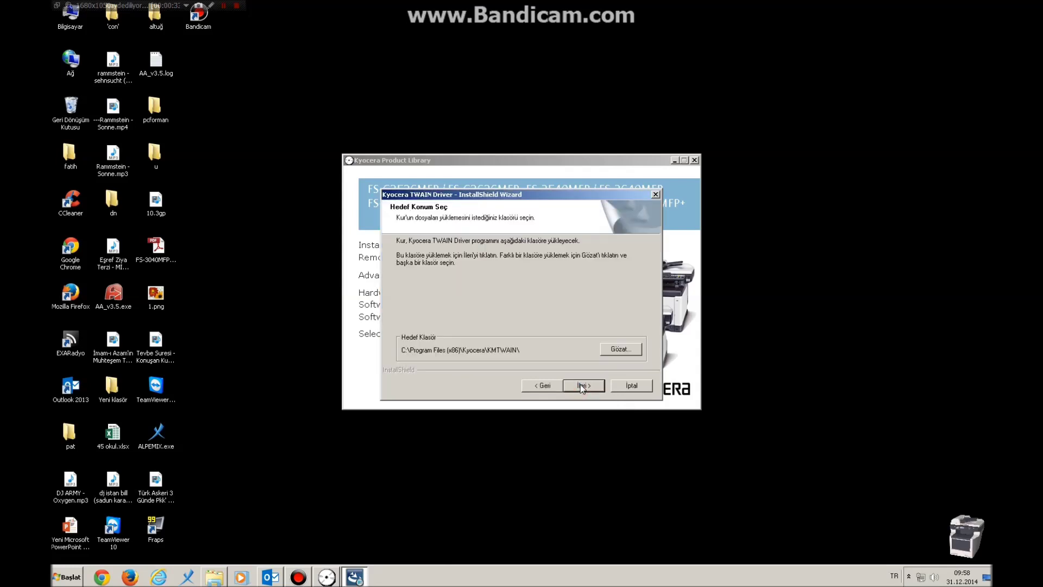
{"action": "left_click", "coordinate": [581, 386]}
{"action": "left_click", "coordinate": [582, 385]}
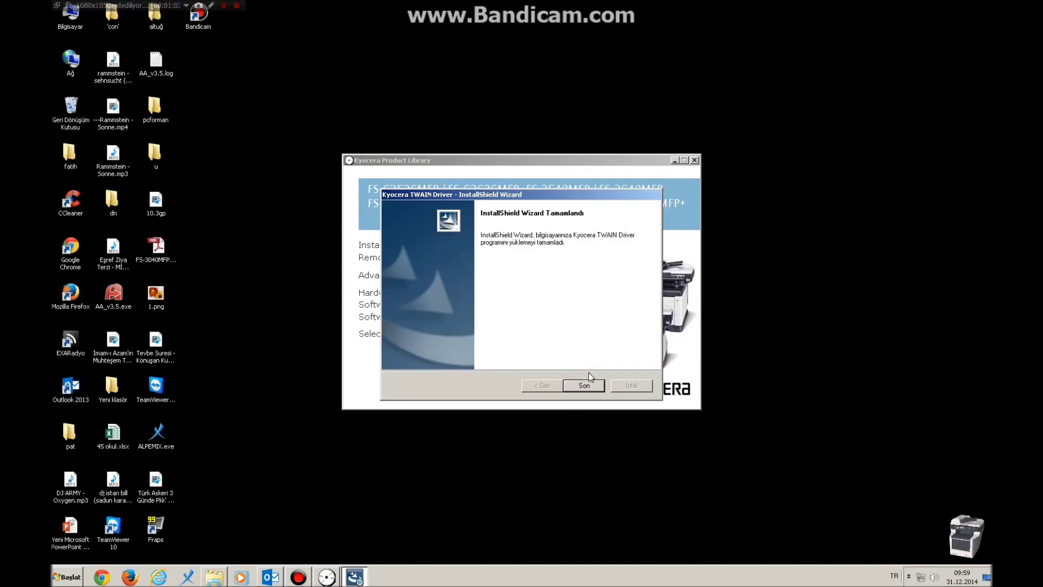
{"action": "left_click", "coordinate": [584, 385]}
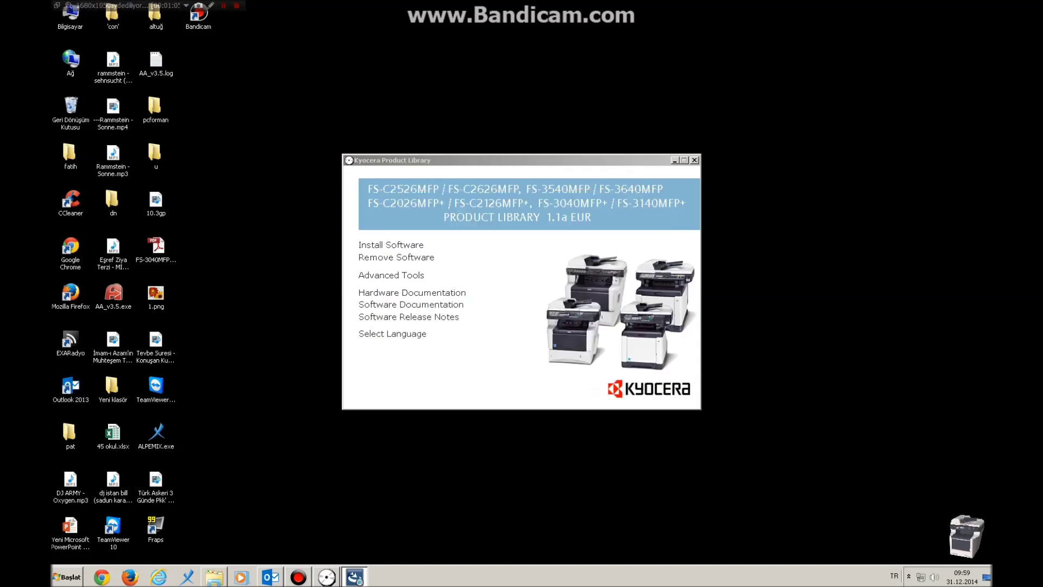
- Open TWAIN Driver Setting from the Kyocera program group
{"action": "left_click", "coordinate": [65, 577]}
{"action": "left_click", "coordinate": [96, 532]}
{"action": "scroll", "coordinate": [125, 432], "scroll_direction": "down", "scroll_amount": 2}
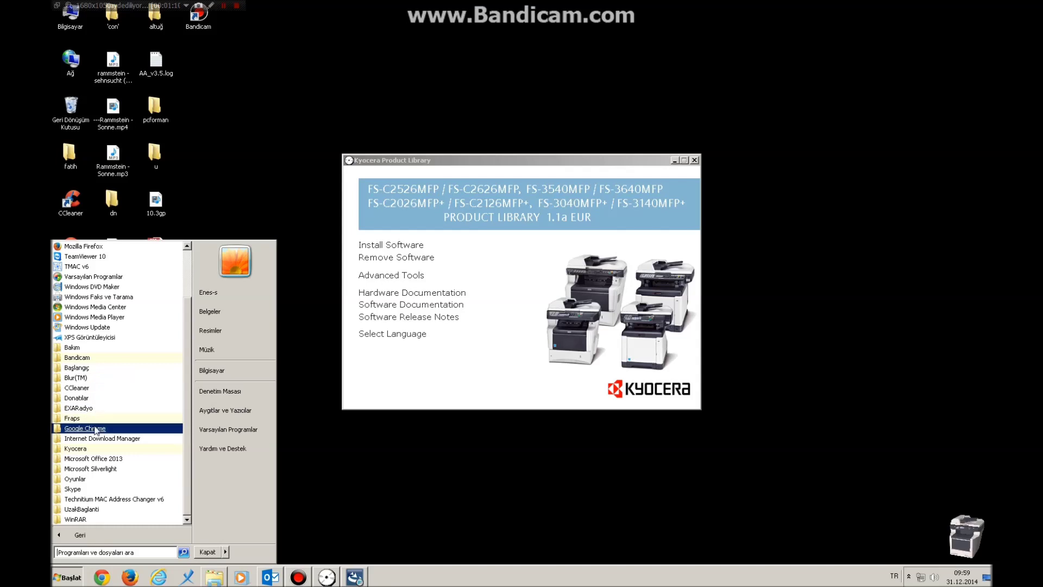
{"action": "left_click", "coordinate": [91, 450]}
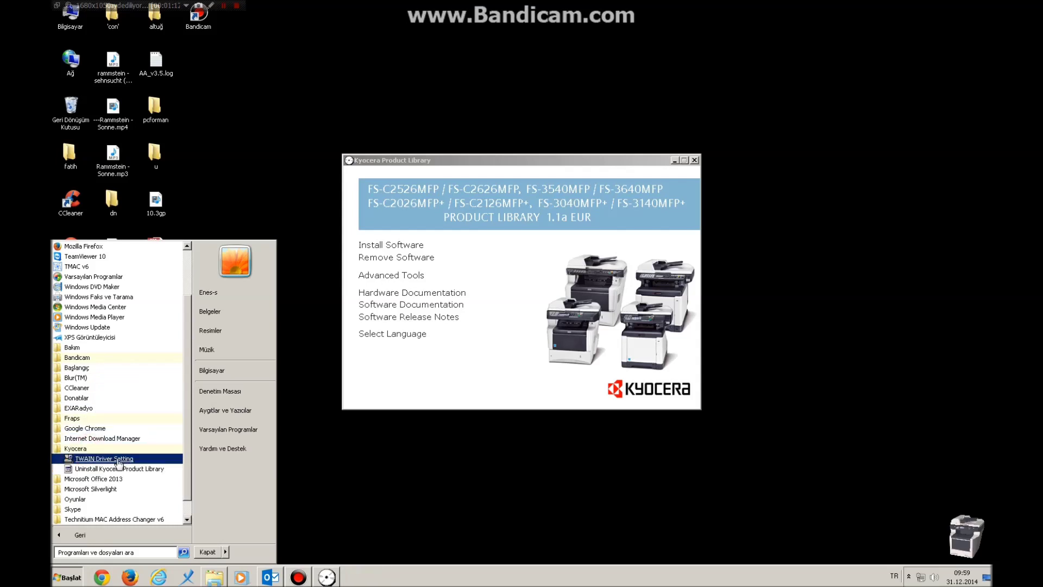
{"action": "left_click", "coordinate": [104, 459]}
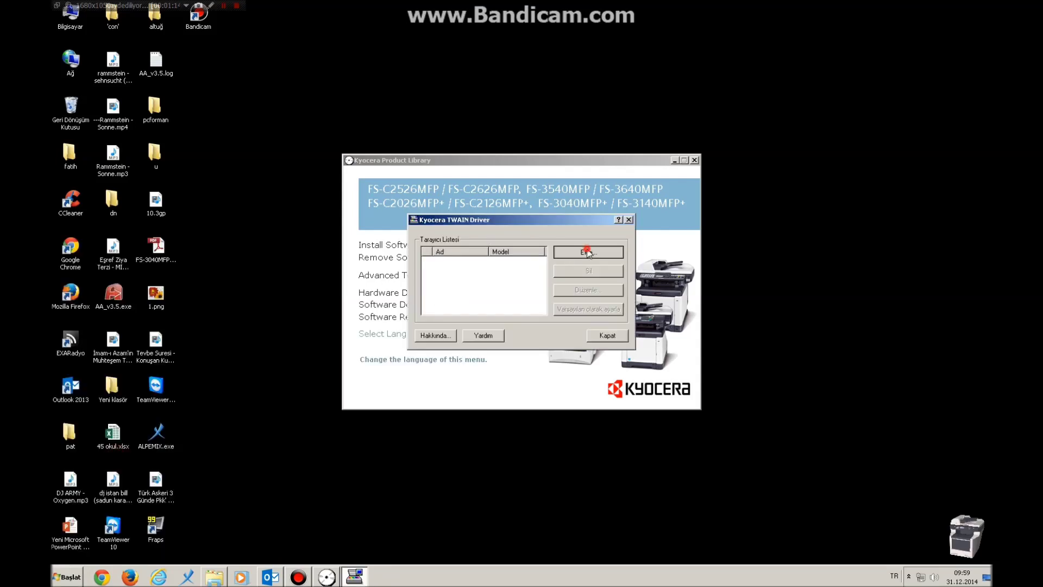
- Add a scanner named tarama with the model FS-3040MFP+/FS-3140MFP+
{"action": "left_click", "coordinate": [589, 250]}
{"action": "left_click", "coordinate": [477, 150]}
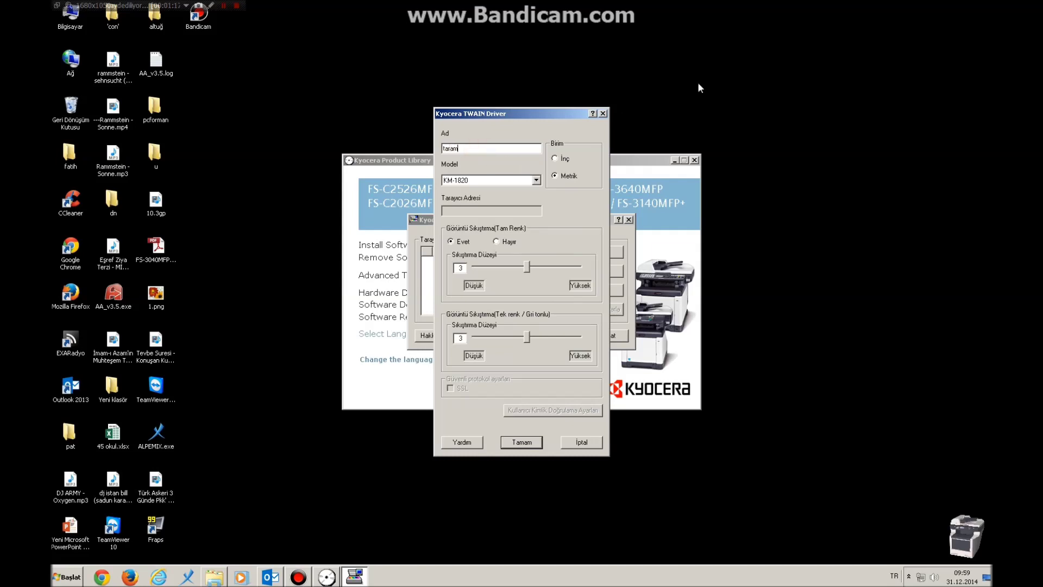
{"action": "left_click", "coordinate": [485, 180]}
{"action": "left_click_drag", "start_coordinate": [536, 197], "coordinate": [538, 305]}
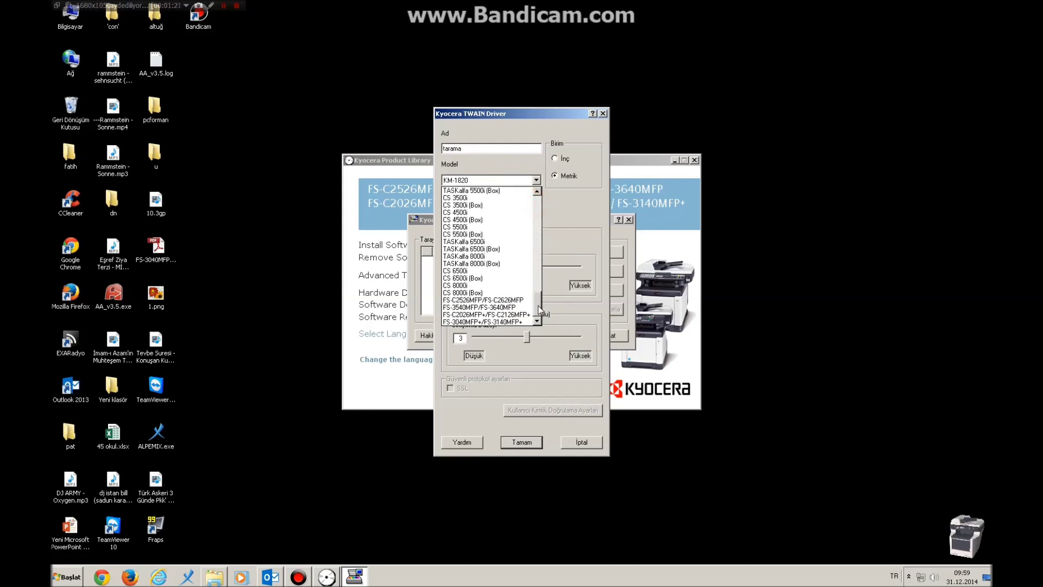
{"action": "left_click", "coordinate": [502, 322]}
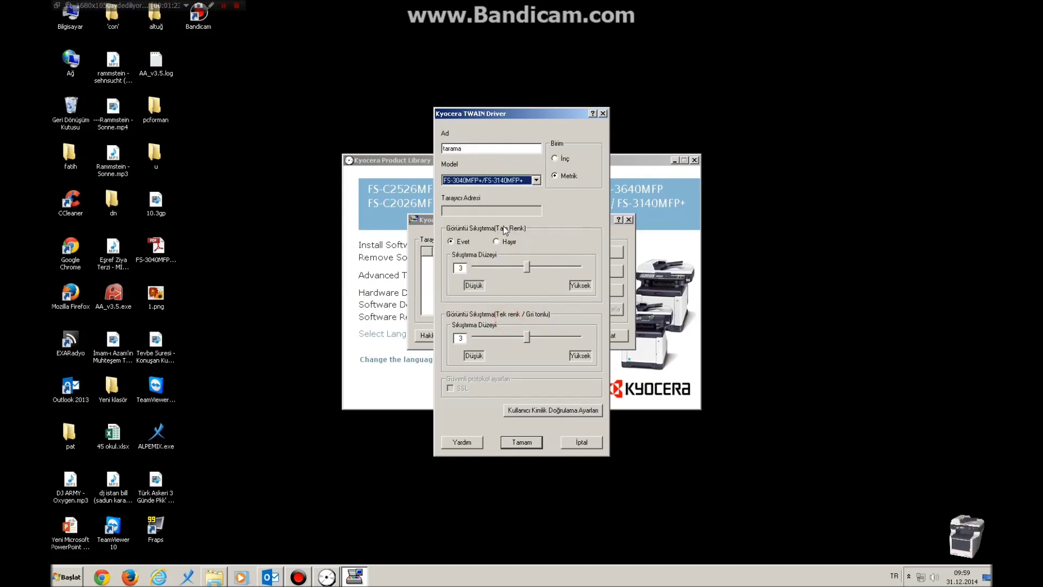
- Enable user authentication with the login name admin and the account password, and save the scanner entry
{"action": "left_click", "coordinate": [555, 410]}
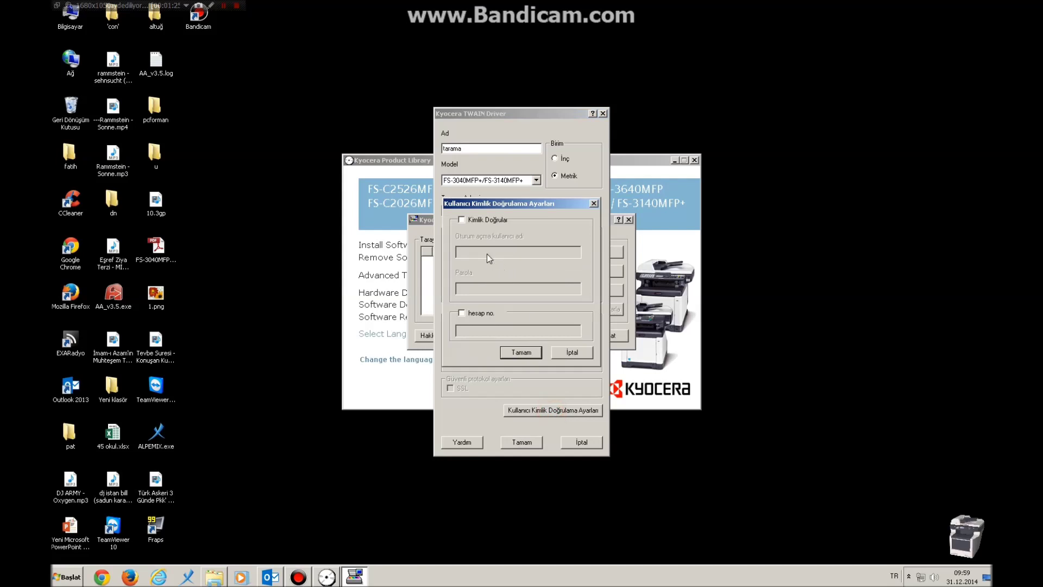
{"action": "left_click", "coordinate": [469, 220]}
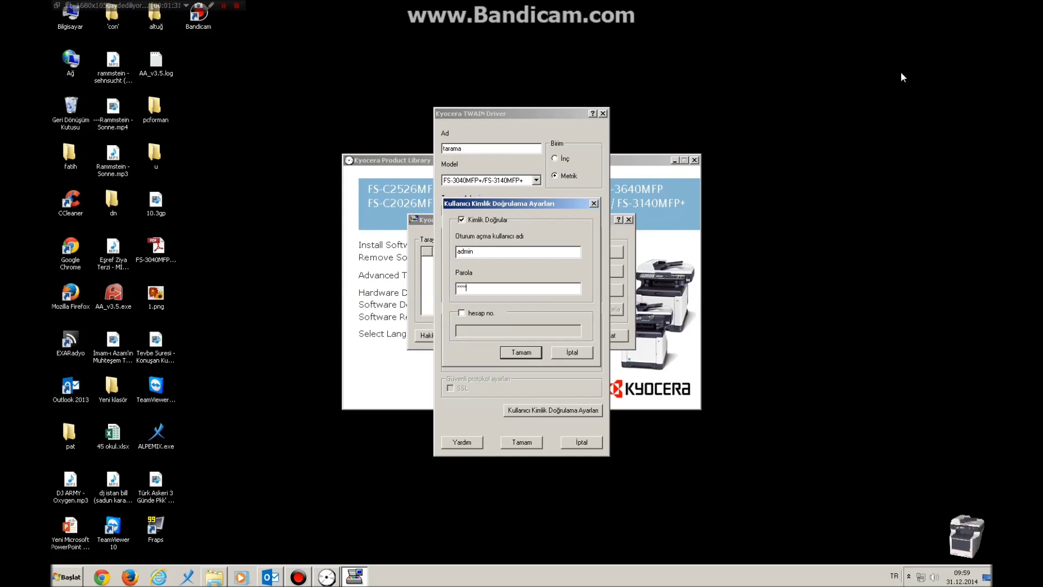
{"action": "left_click", "coordinate": [521, 352]}
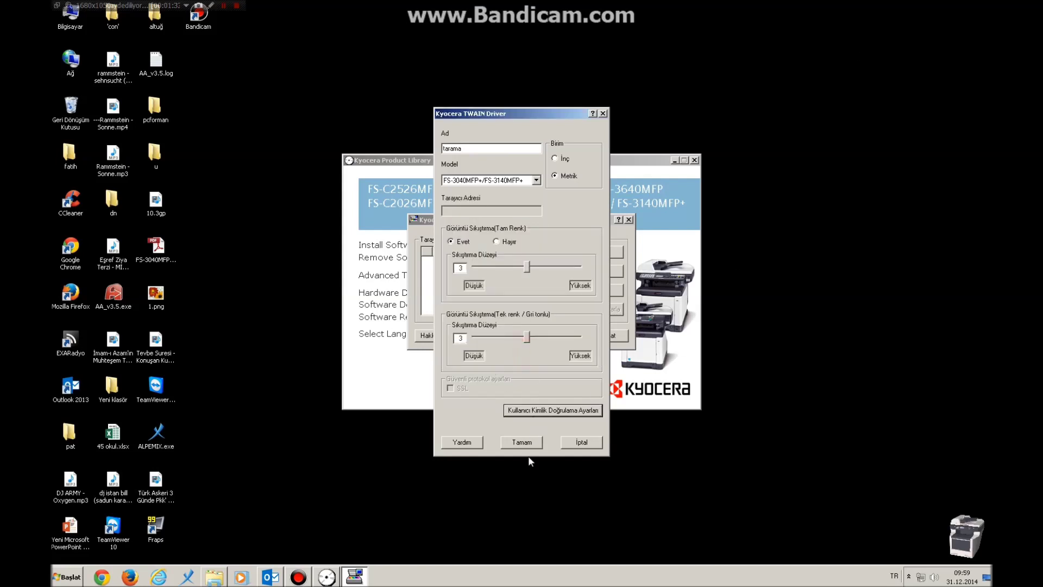
{"action": "left_click", "coordinate": [522, 442]}
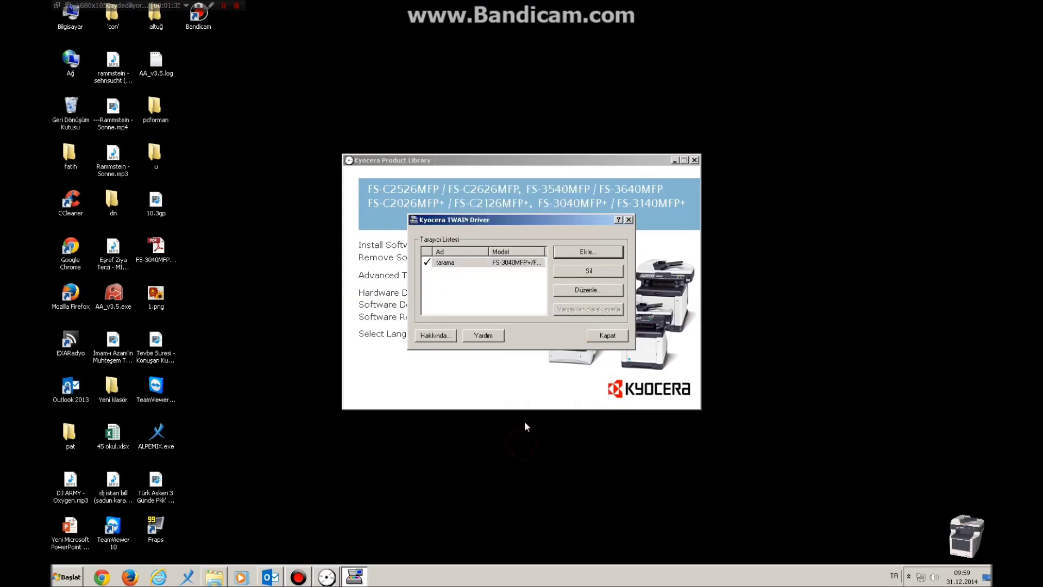
{"action": "left_click", "coordinate": [608, 335]}
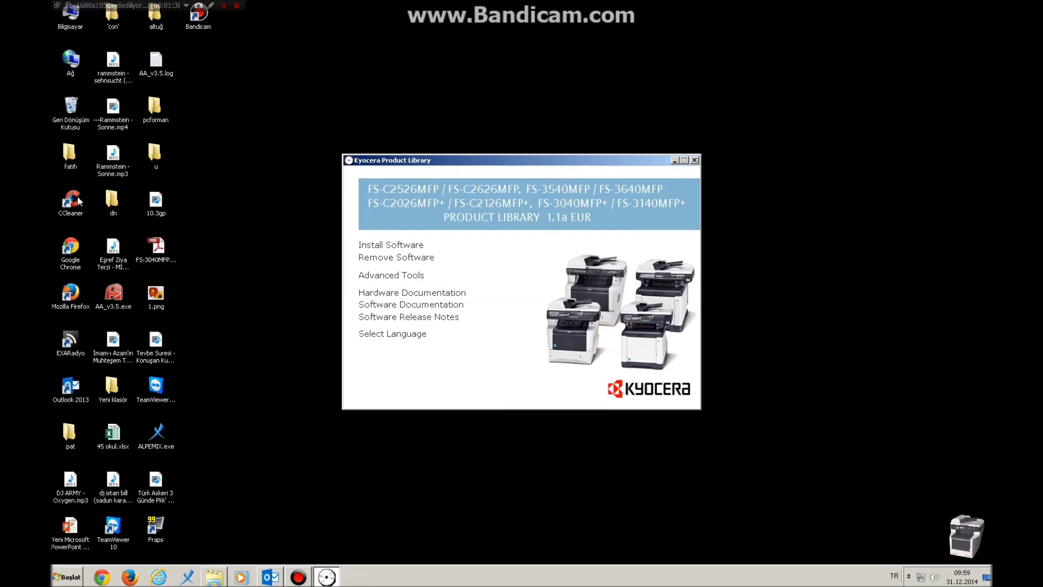
- Launch IrfanView by running Tarayici.exe from the irfanView folder inside the desktop folder fatih
{"action": "double_click", "coordinate": [71, 157]}
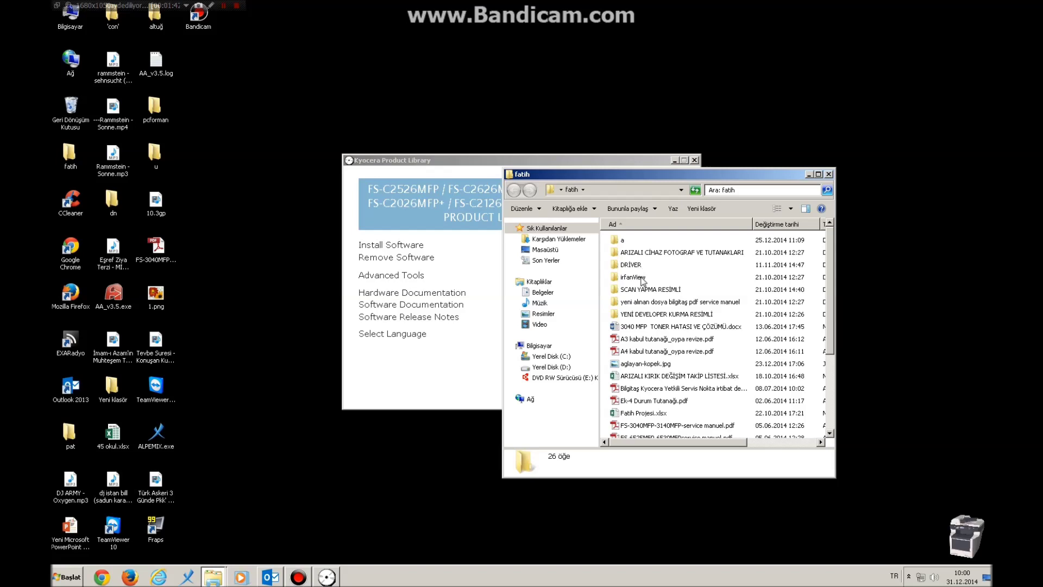
{"action": "double_click", "coordinate": [641, 278]}
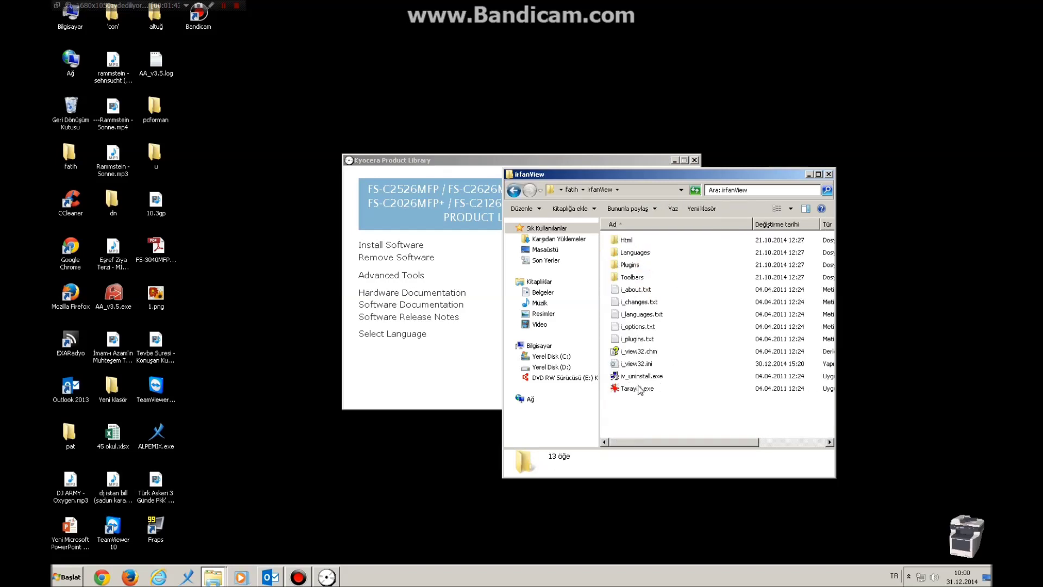
{"action": "double_click", "coordinate": [640, 389]}
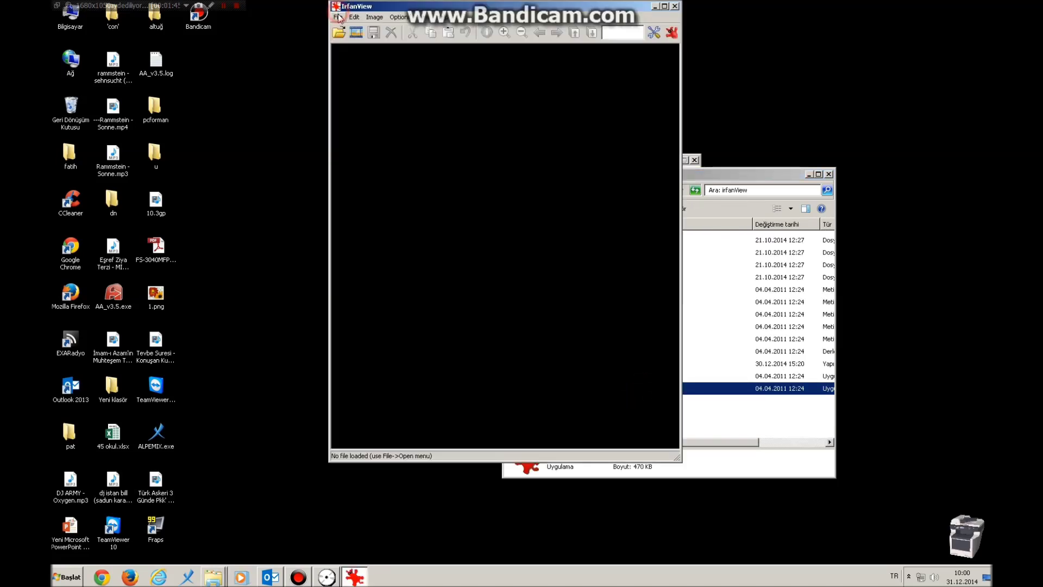
- Select tarama 3.0 (32-32) as the TWAIN source and open the Acquire/Batch Scanning setup
{"action": "left_click", "coordinate": [338, 18]}
{"action": "left_click", "coordinate": [375, 218]}
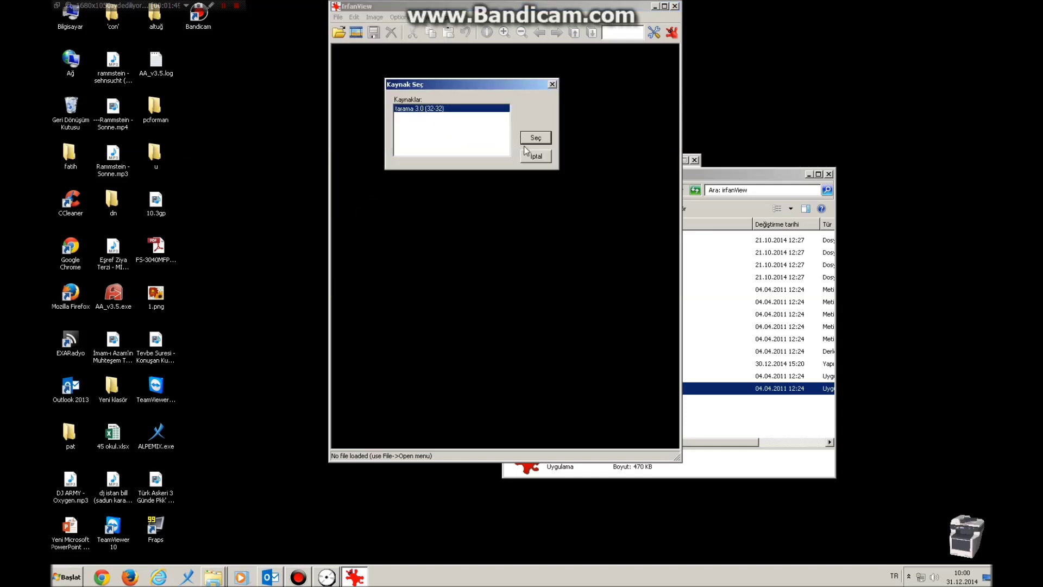
{"action": "left_click", "coordinate": [536, 139]}
{"action": "left_click", "coordinate": [339, 18]}
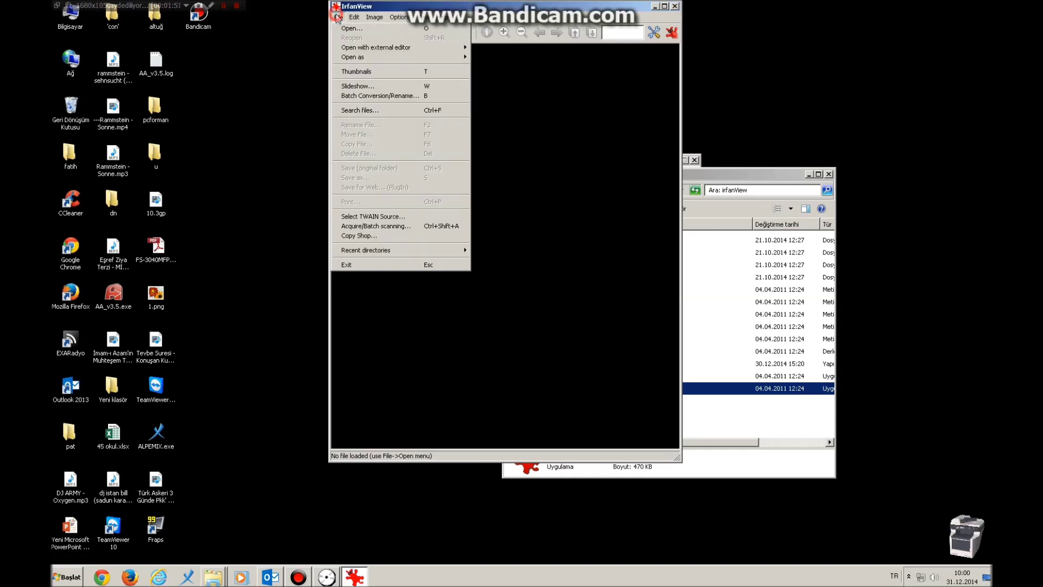
{"action": "left_click", "coordinate": [381, 226]}
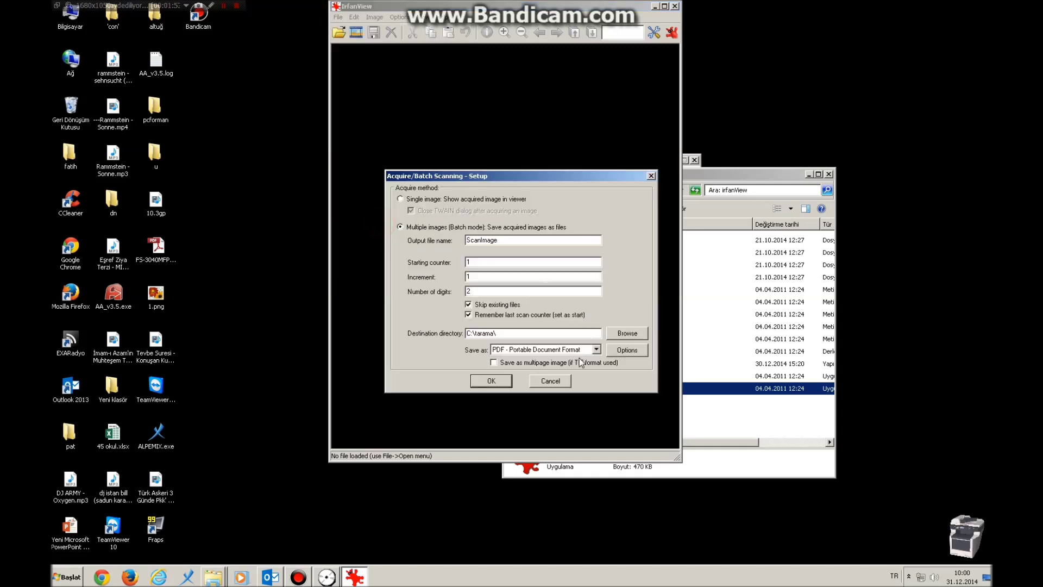
- Create a new folder named tarama in the root of Yerel Disk (C:)
{"action": "double_click", "coordinate": [71, 19]}
{"action": "double_click", "coordinate": [682, 265]}
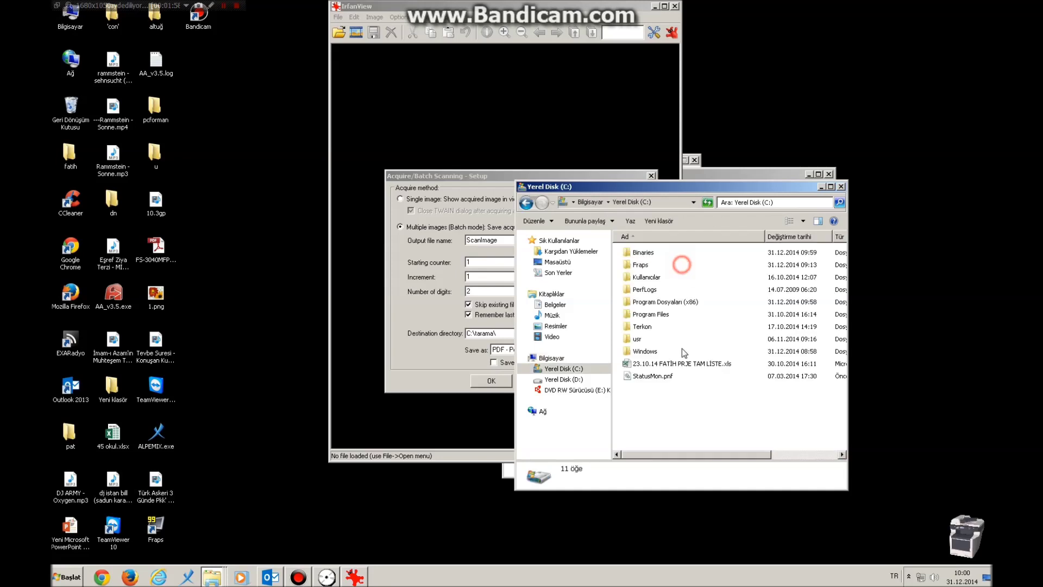
{"action": "right_click", "coordinate": [661, 398]}
{"action": "mouse_move", "coordinate": [701, 493]}
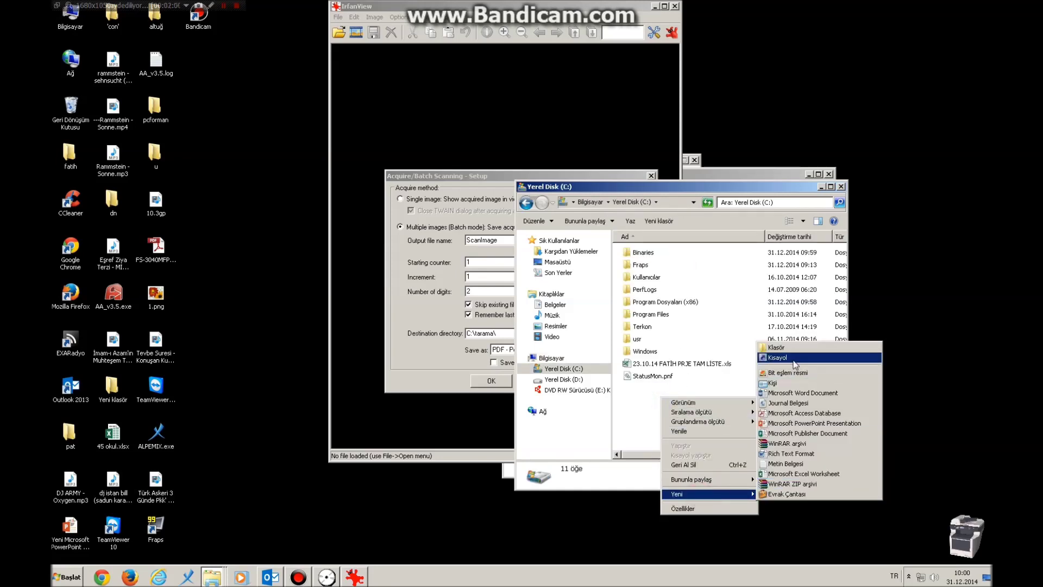
{"action": "left_click", "coordinate": [787, 349]}
{"action": "type", "text": "tara"}
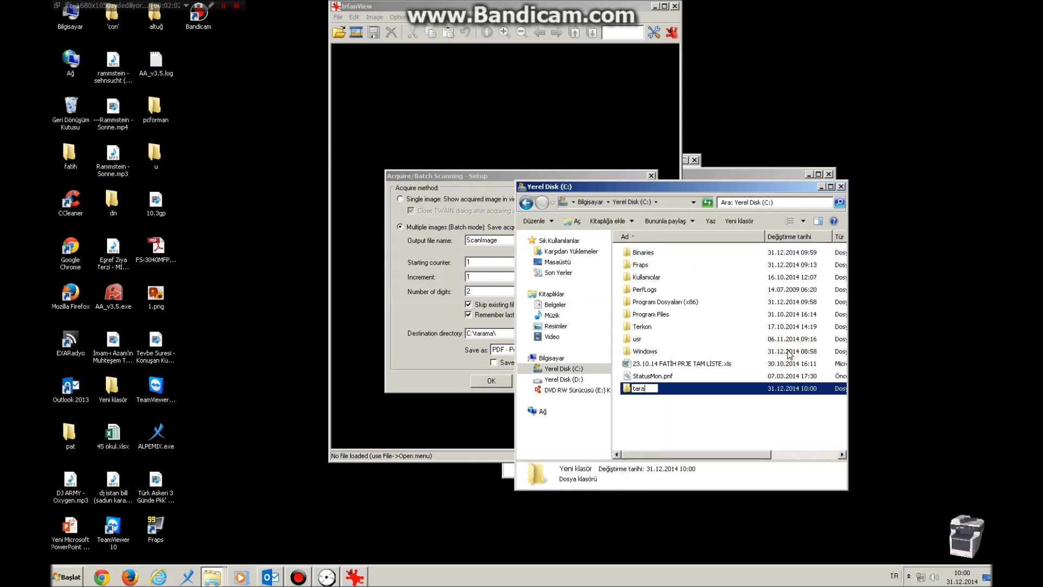
{"action": "type", "text": "ma"}
{"action": "key", "text": "Return"}
- Share the C:\tarama folder, enable network discovery and file sharing for all public networks, and return to the batch scanning setup
{"action": "right_click", "coordinate": [642, 389]}
{"action": "left_click", "coordinate": [664, 379]}
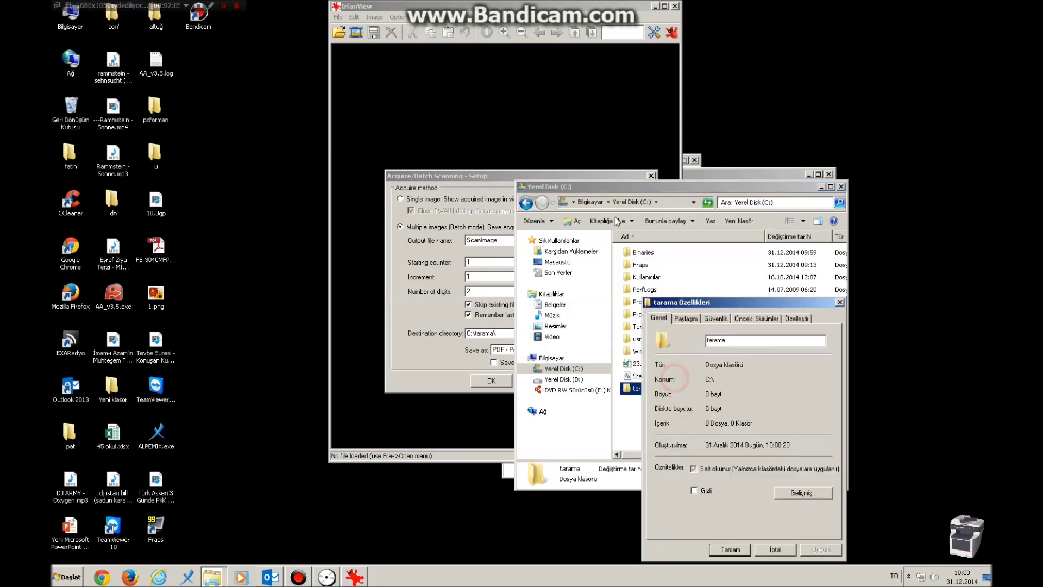
{"action": "left_click", "coordinate": [686, 317]}
{"action": "left_click", "coordinate": [689, 393]}
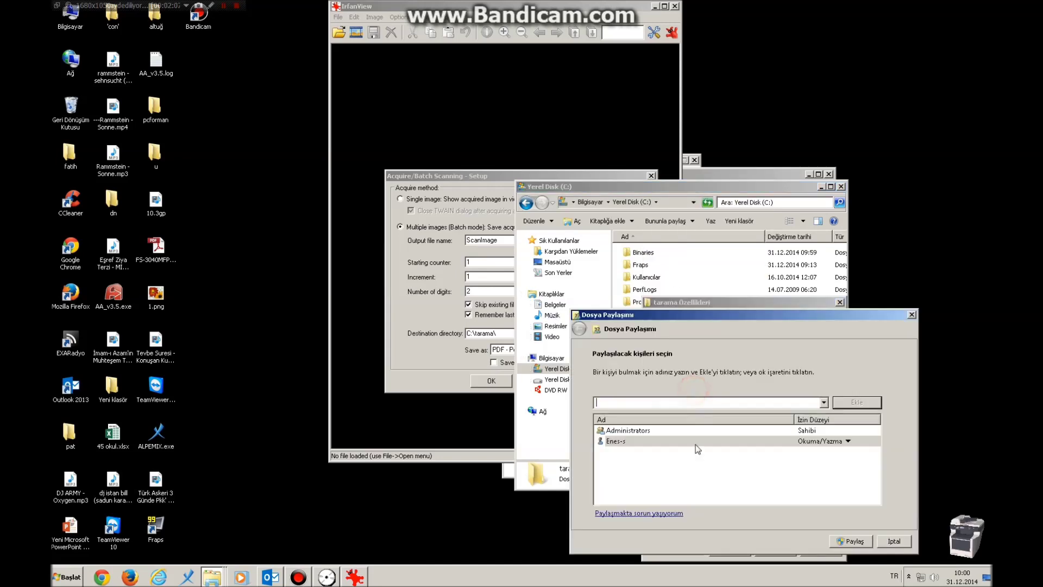
{"action": "left_click", "coordinate": [851, 542]}
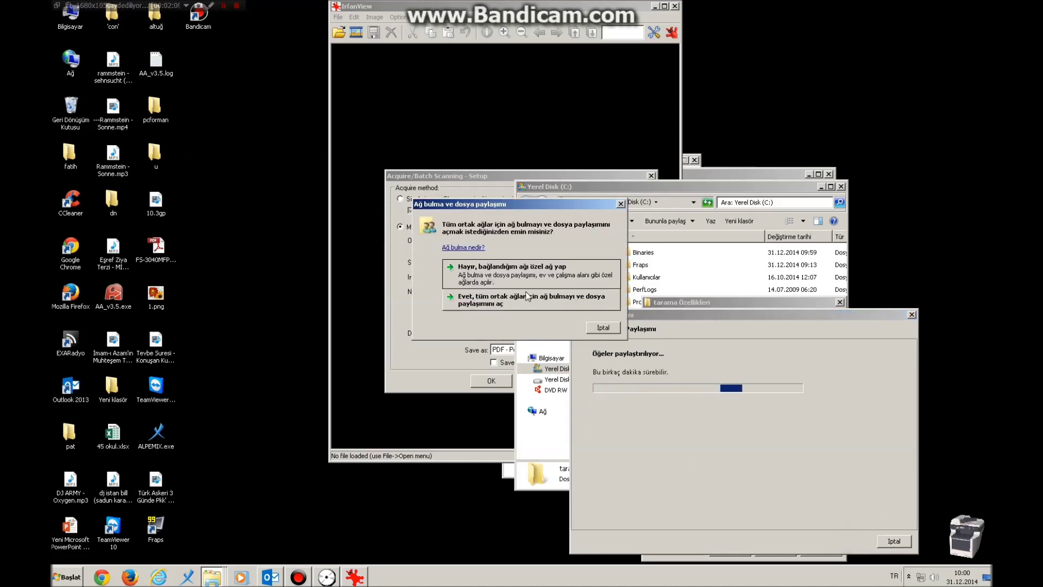
{"action": "left_click", "coordinate": [525, 293]}
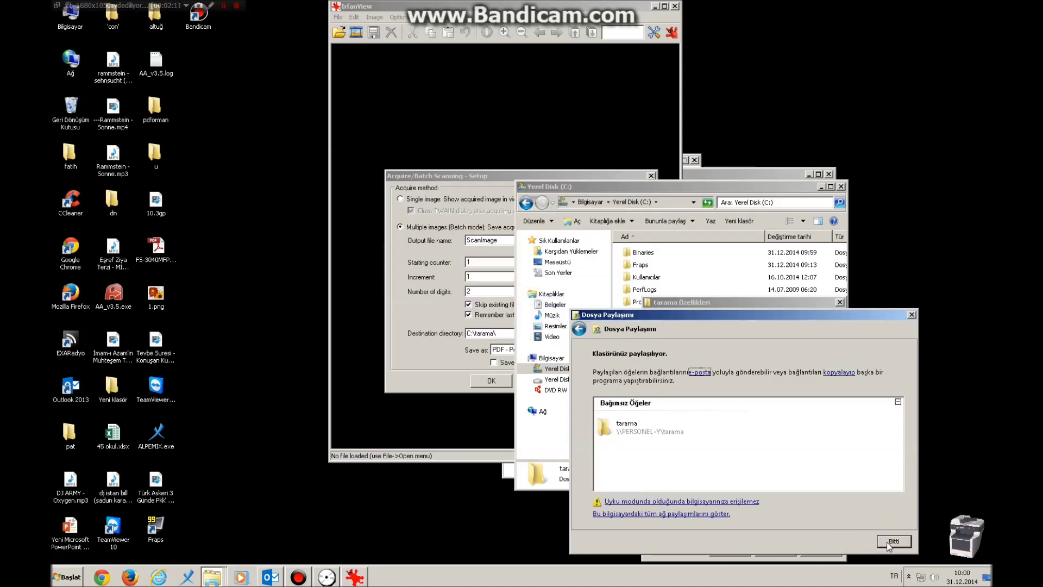
{"action": "left_click", "coordinate": [887, 541]}
{"action": "left_click", "coordinate": [741, 550]}
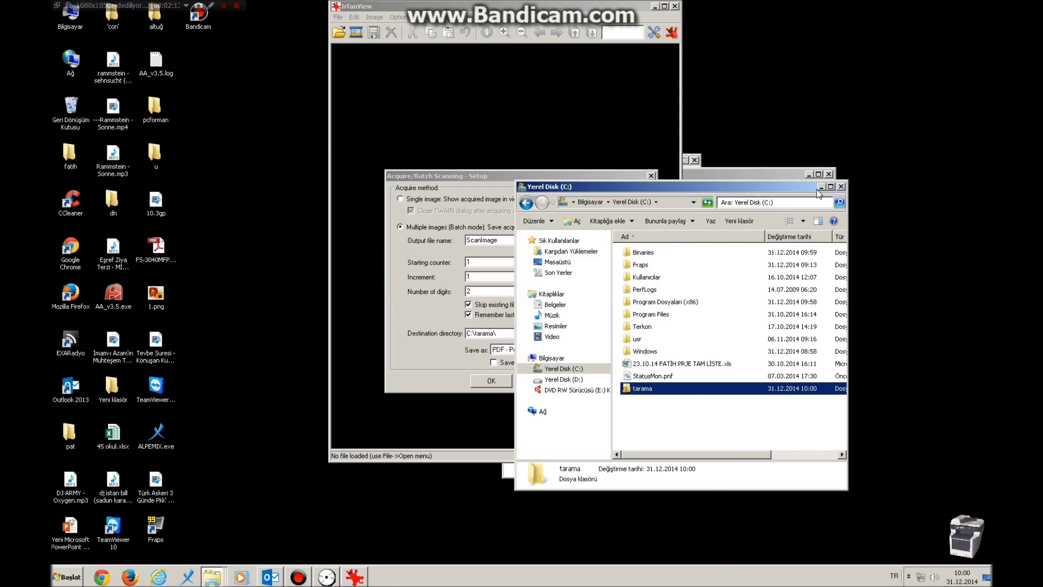
{"action": "left_click", "coordinate": [822, 187]}
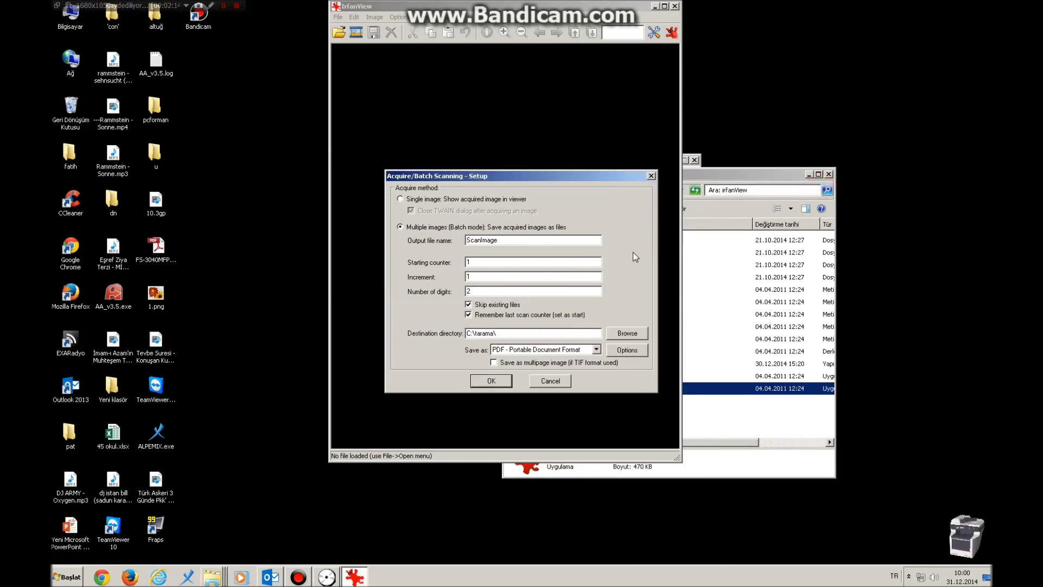
- Set the batch scan to save as JPG - JPG/JPEG Format and scan the document with the TWAIN driver
{"action": "left_click", "coordinate": [525, 351]}
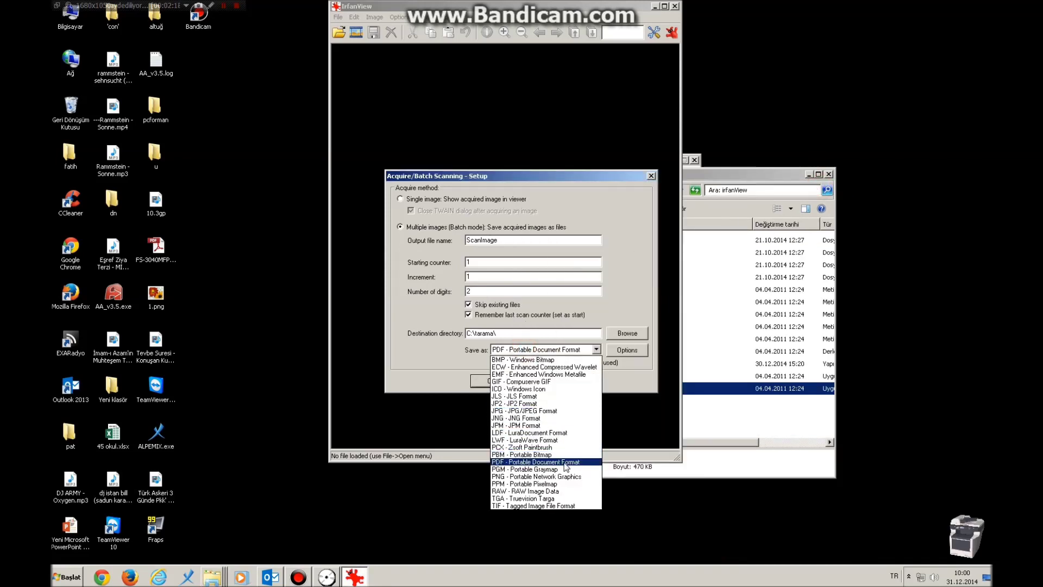
{"action": "left_click", "coordinate": [530, 411]}
{"action": "left_click", "coordinate": [492, 380]}
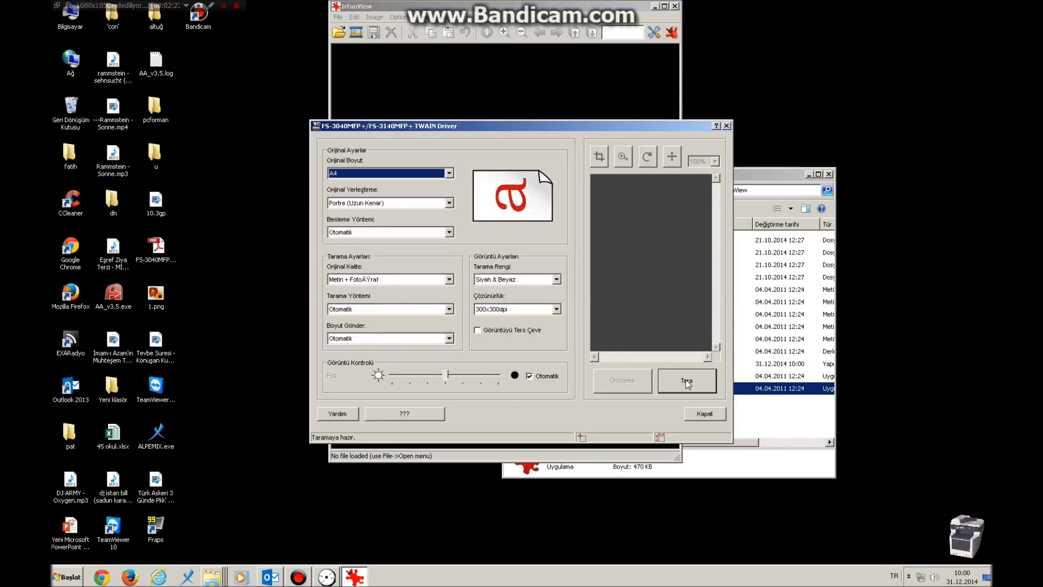
{"action": "left_click", "coordinate": [686, 379]}
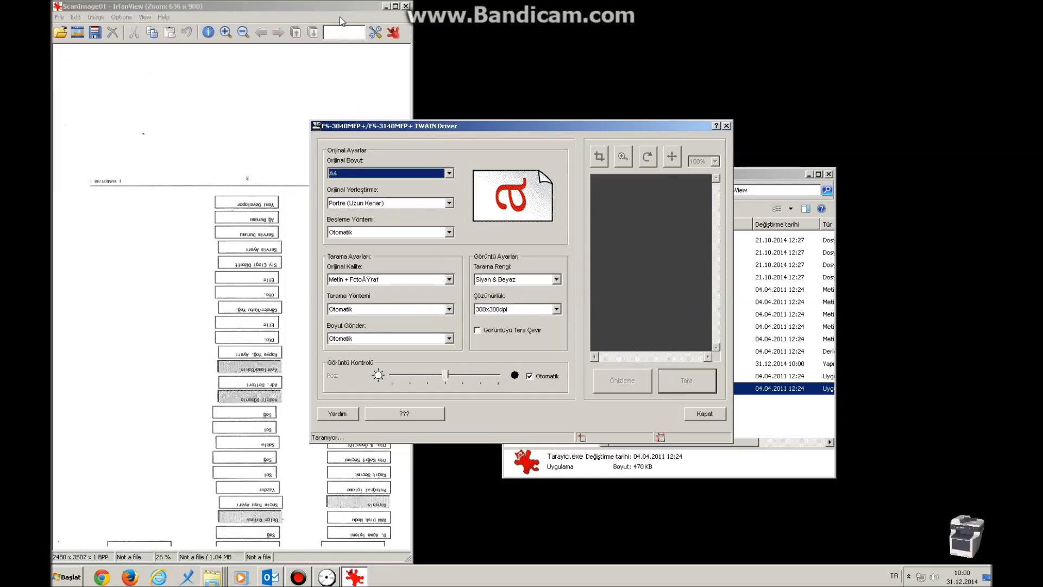
- Close the FS-3040MFP+/FS-3140MFP+ TWAIN Driver dialog and exit IrfanView
{"action": "left_click", "coordinate": [330, 4]}
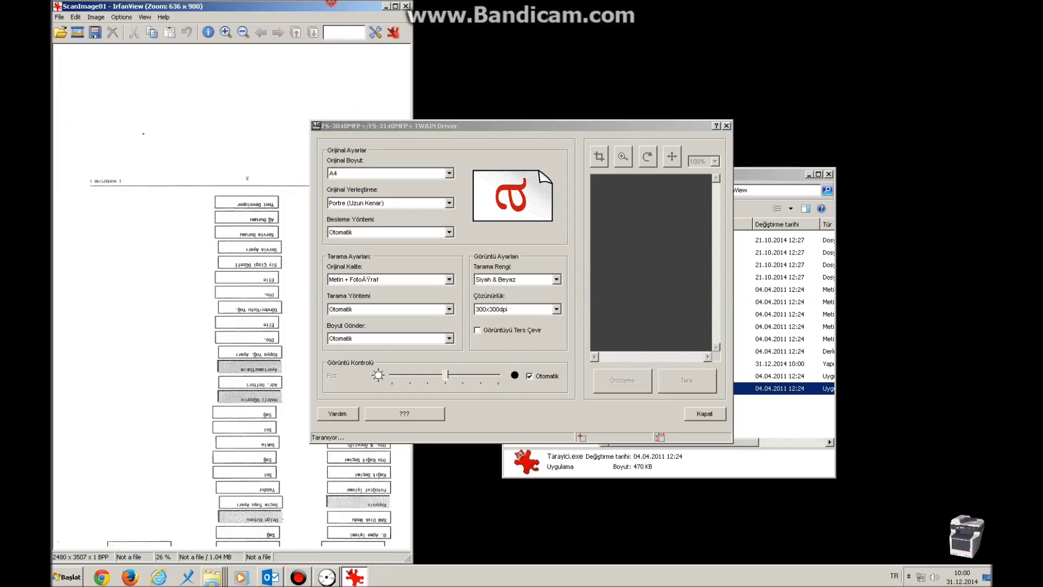
{"action": "left_click", "coordinate": [609, 123]}
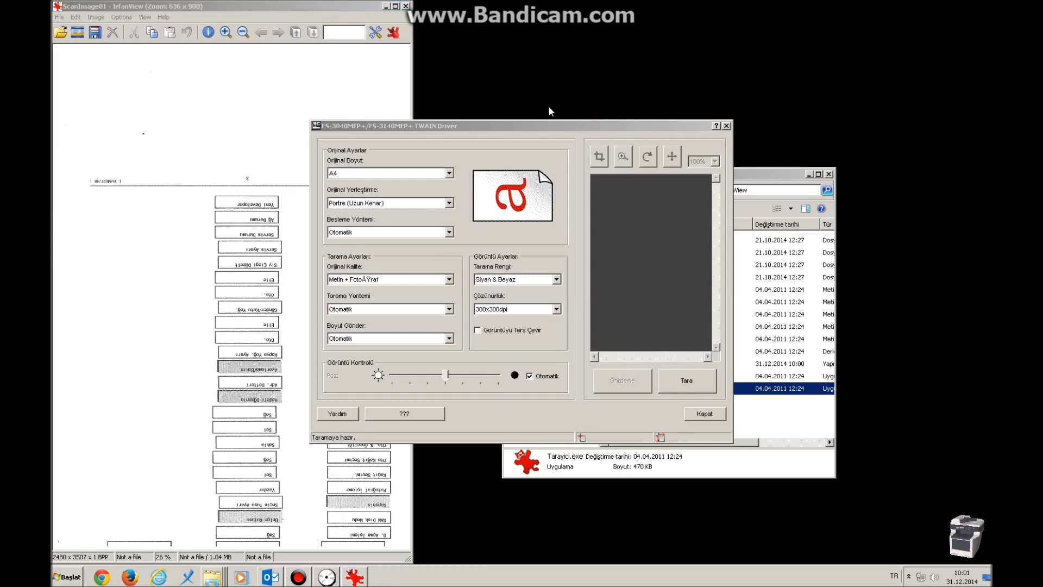
{"action": "left_click", "coordinate": [408, 6]}
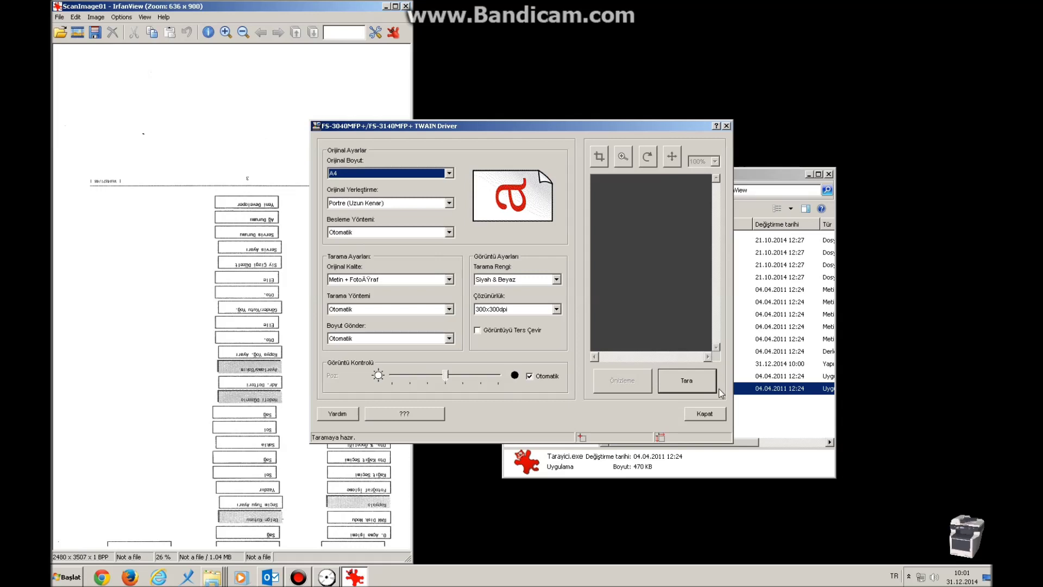
{"action": "left_click", "coordinate": [704, 413]}
{"action": "left_click", "coordinate": [406, 6]}
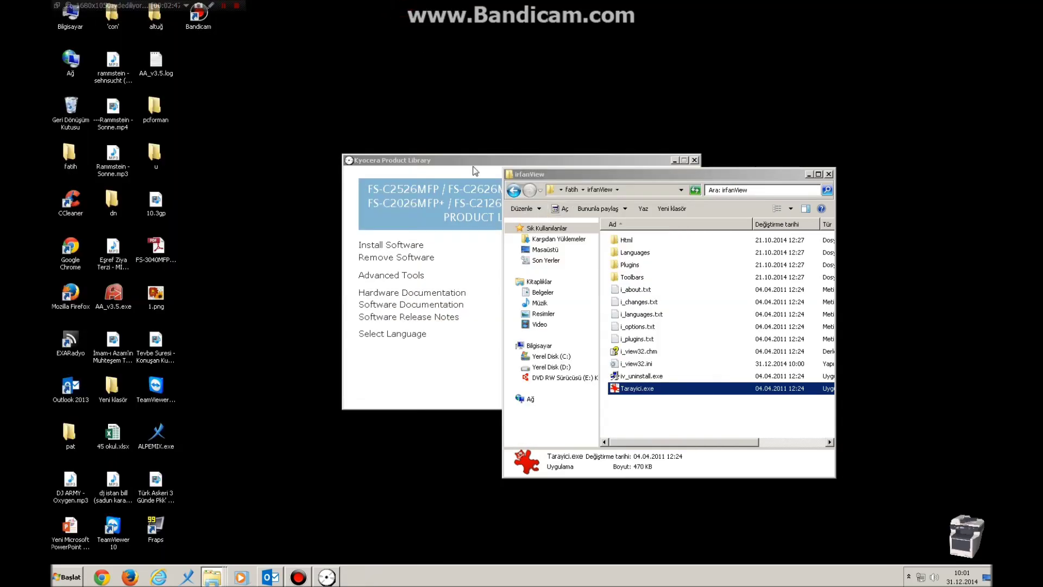
- Open the tarama folder on Yerel Disk (C:) to check for the scanned file
{"action": "double_click", "coordinate": [74, 18]}
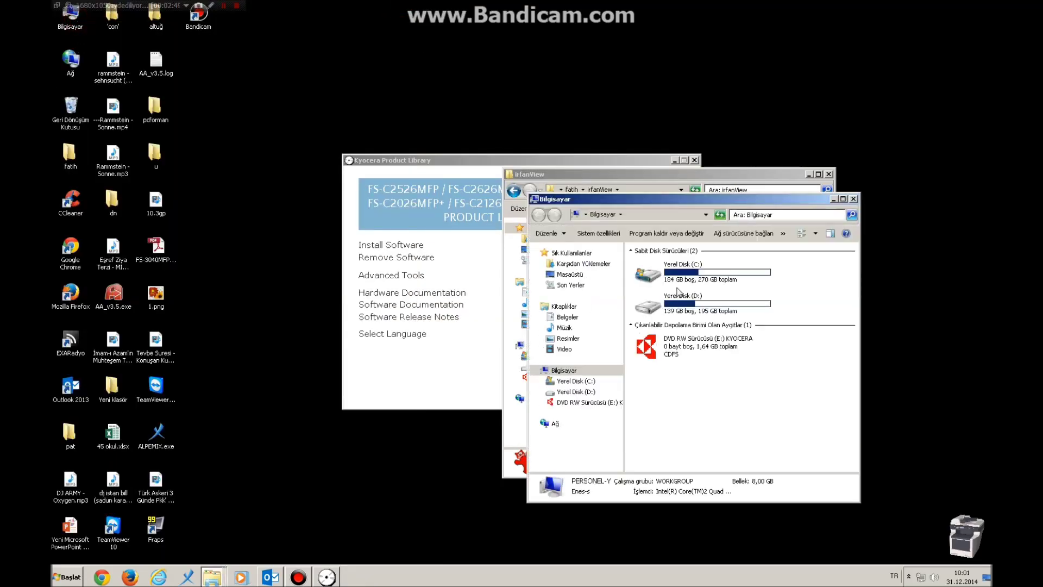
{"action": "double_click", "coordinate": [677, 278]}
{"action": "double_click", "coordinate": [658, 338]}
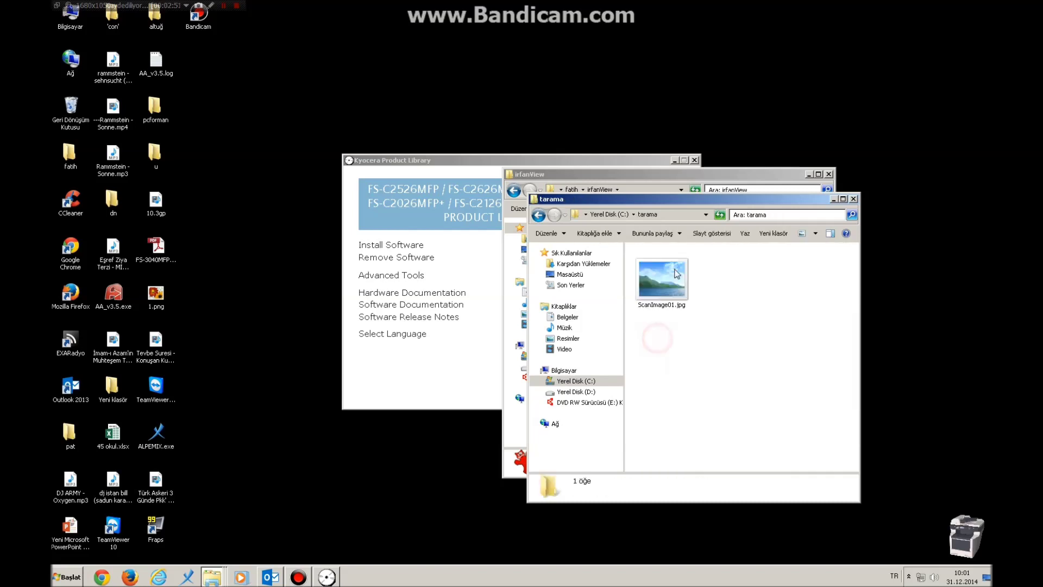
- Place a shortcut to the C:\tarama folder on the desktop and close the open folder windows
{"action": "left_click", "coordinate": [538, 215]}
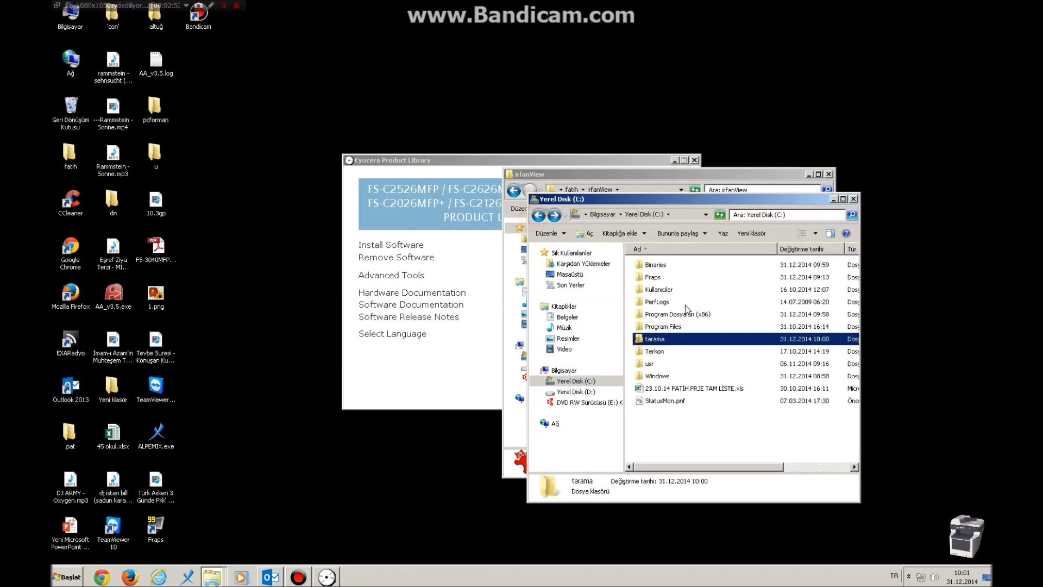
{"action": "right_click", "coordinate": [649, 342]}
{"action": "left_click", "coordinate": [679, 490]}
{"action": "right_click", "coordinate": [243, 165]}
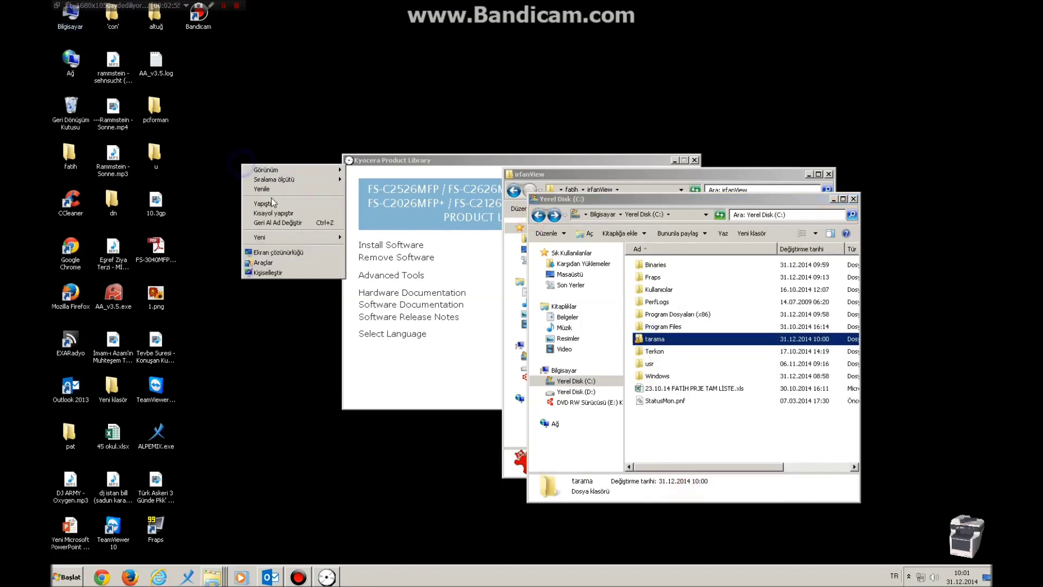
{"action": "left_click", "coordinate": [287, 213]}
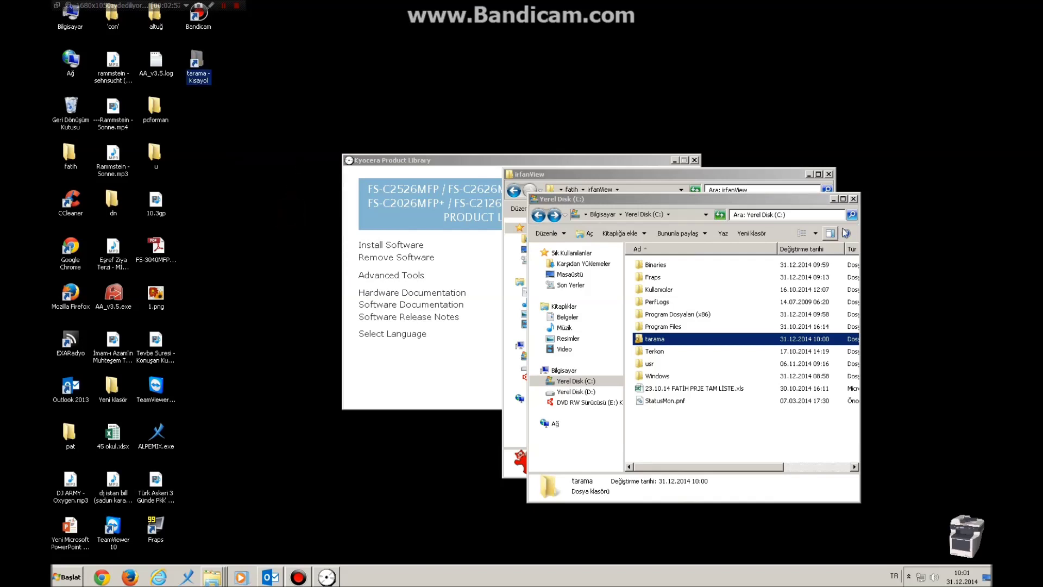
{"action": "left_click", "coordinate": [853, 199]}
{"action": "left_click", "coordinate": [828, 174]}
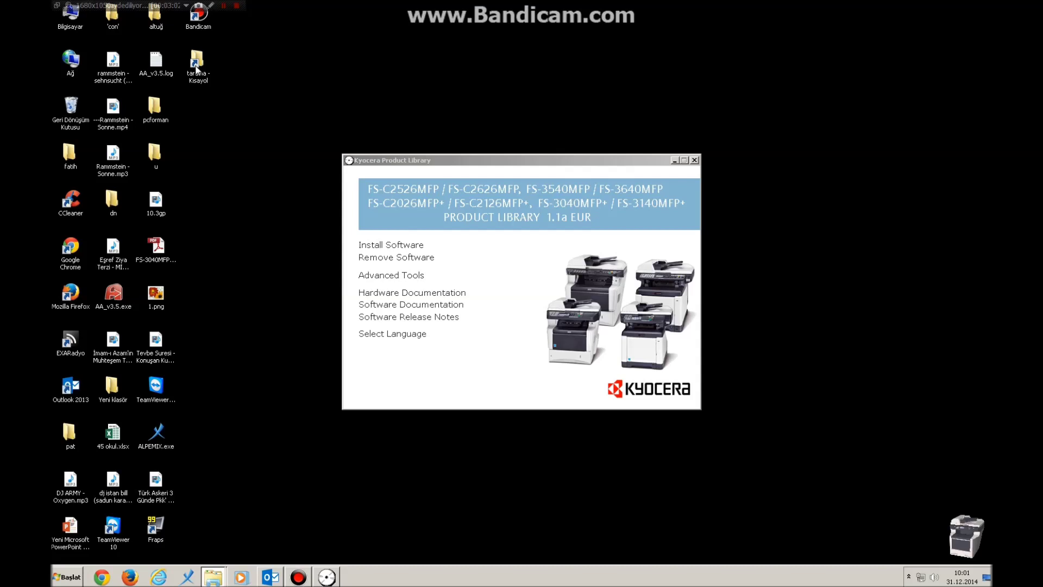
- Check the default-printer assignment of Kyocera FS-3040MFP+ KX (1) in Devices and Printers, and close the window
{"action": "left_click", "coordinate": [66, 577]}
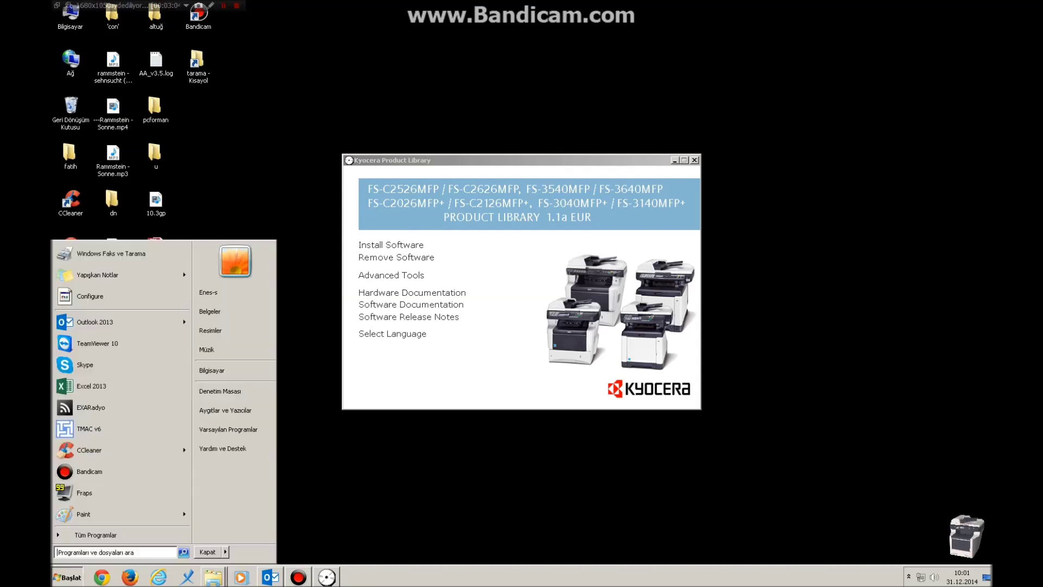
{"action": "left_click", "coordinate": [223, 409]}
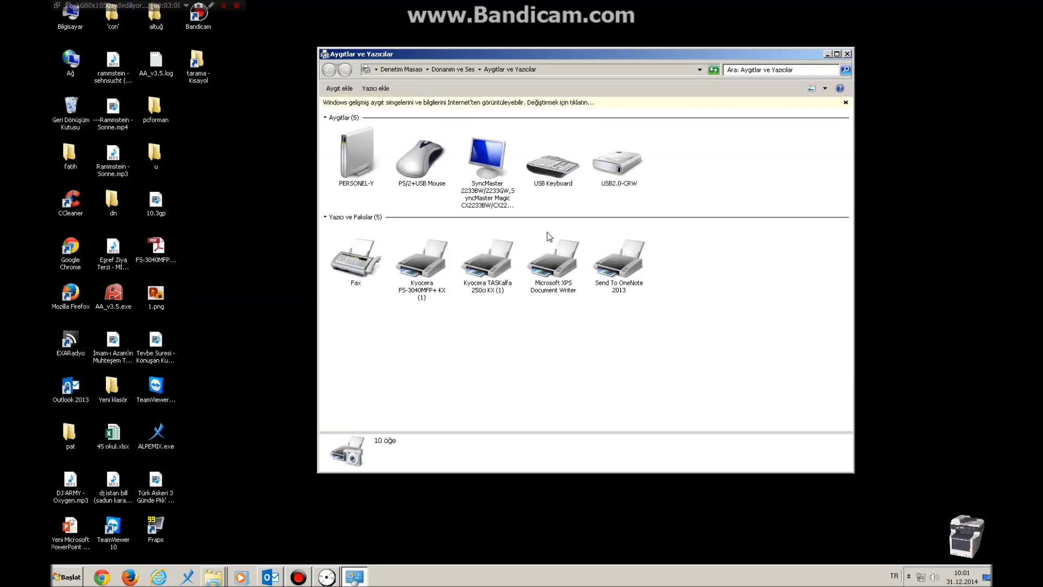
{"action": "right_click", "coordinate": [418, 266]}
{"action": "mouse_move", "coordinate": [455, 282]}
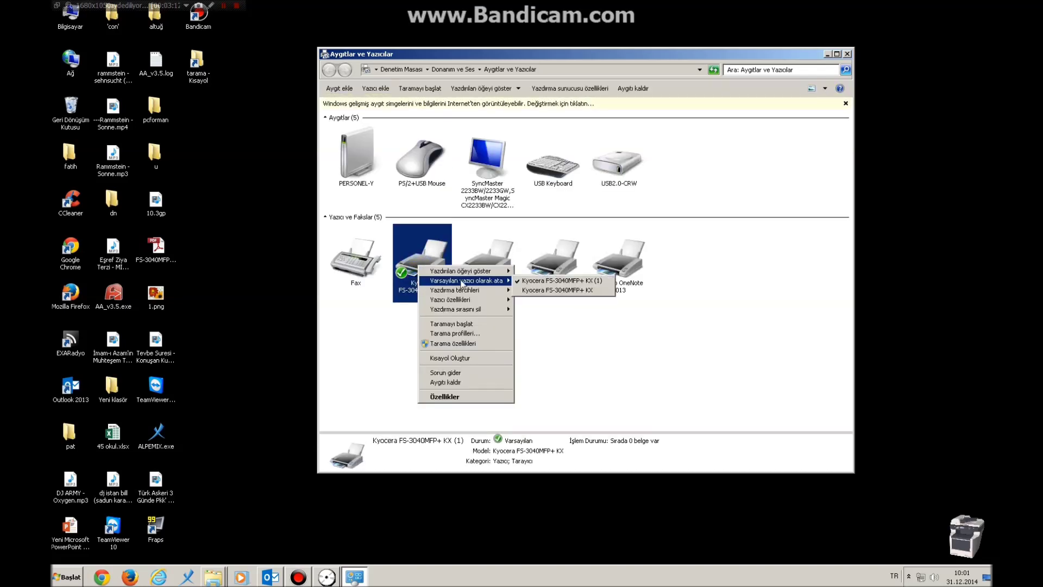
{"action": "left_click", "coordinate": [602, 354]}
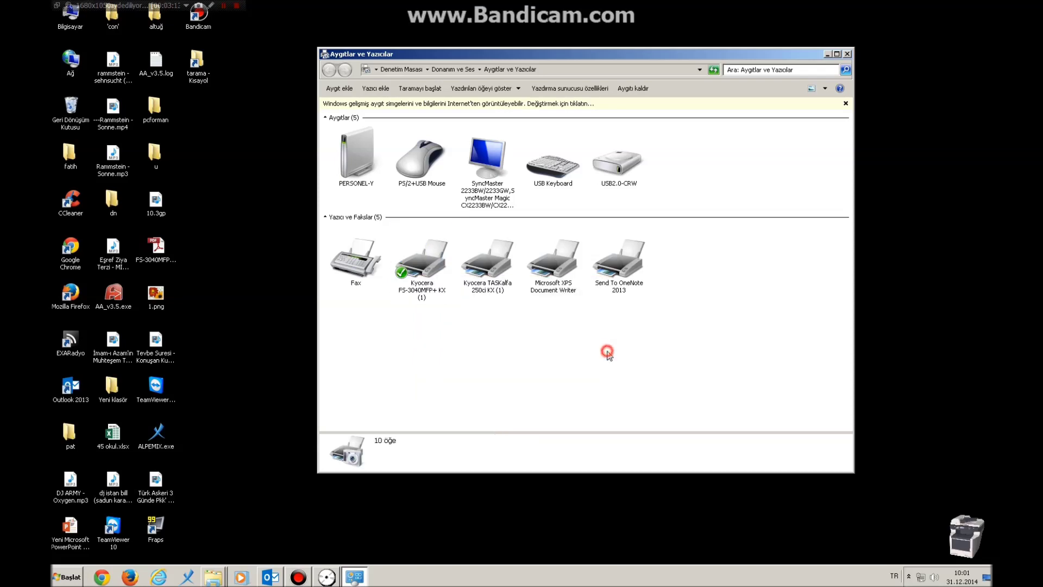
{"action": "left_click", "coordinate": [847, 54]}
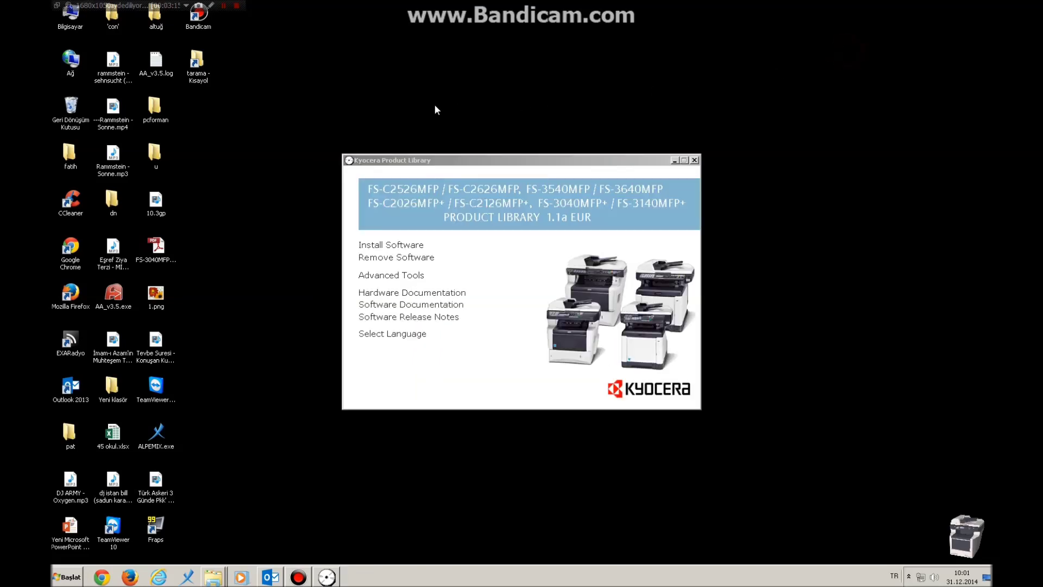